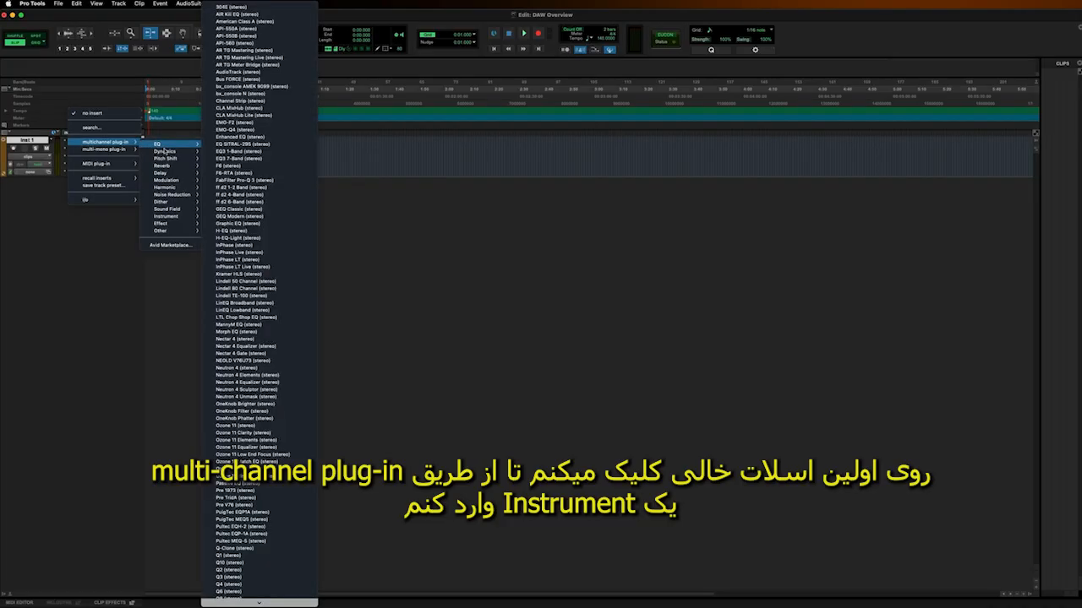
Insert the Kontakt 7 (stereo) instrument as a multichannel plug-in on the Inst 1 track.
mouse_move(192, 218)
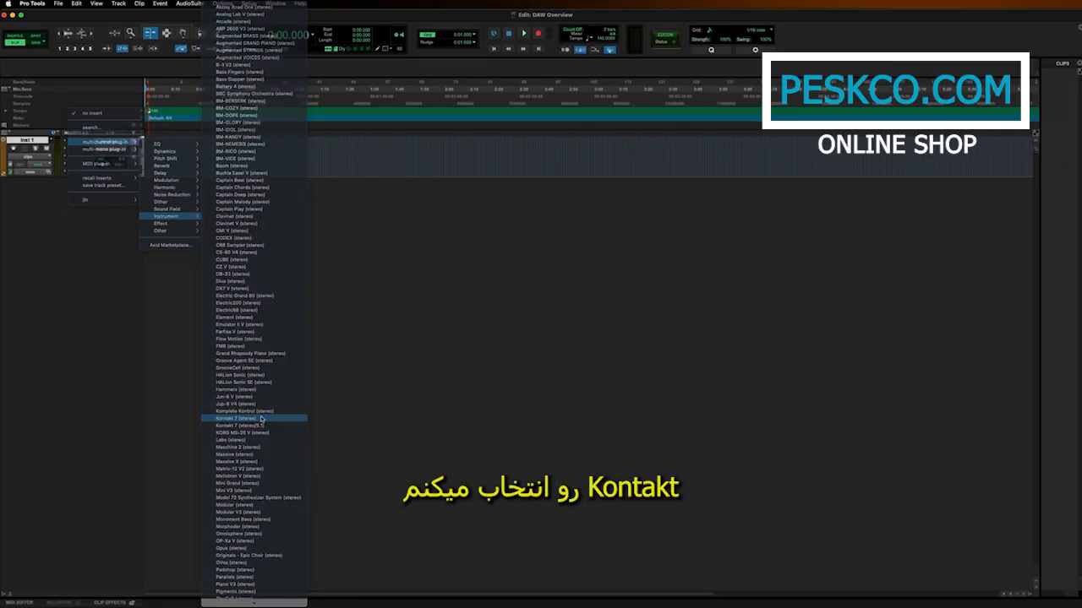
click(262, 419)
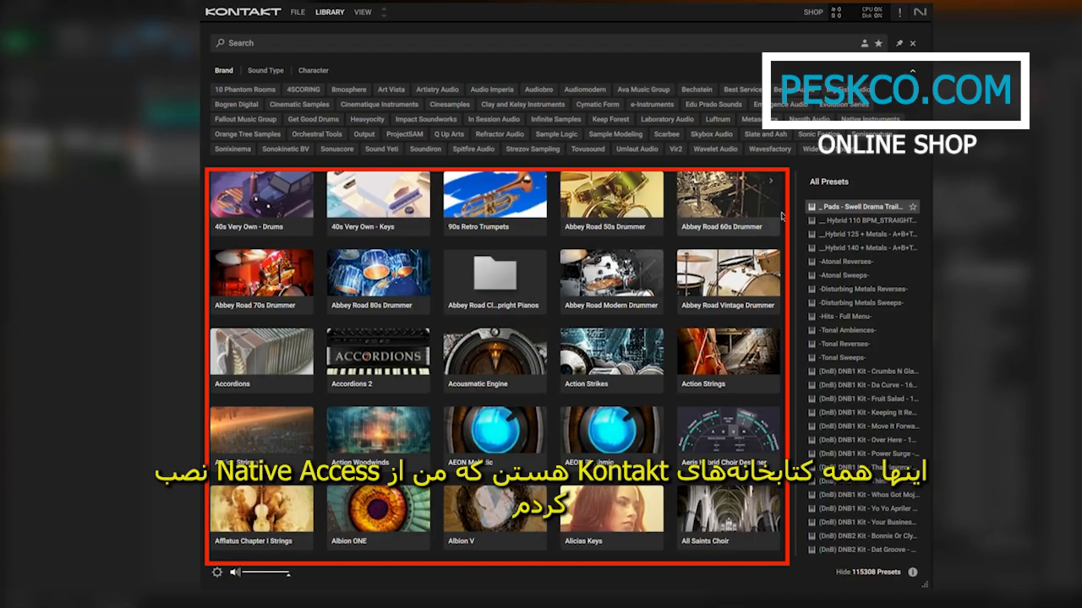
Browse Kontakt's library thumbnails and full preset list, and examine the Sound Type and Character filter tags.
scroll(791, 239, down, 10)
drag(791, 237, 789, 174)
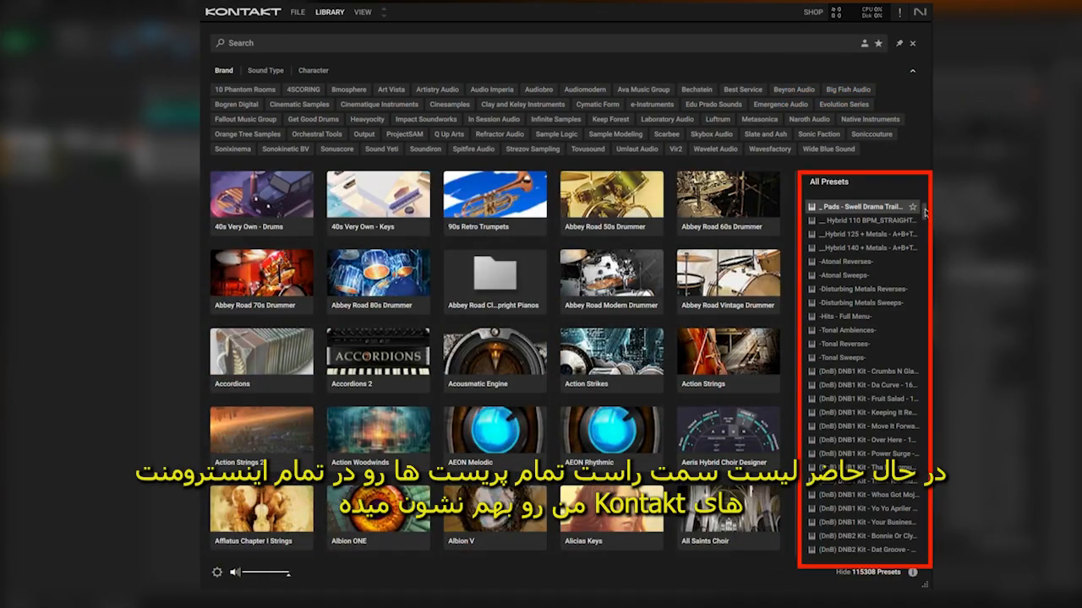
drag(925, 212, 922, 185)
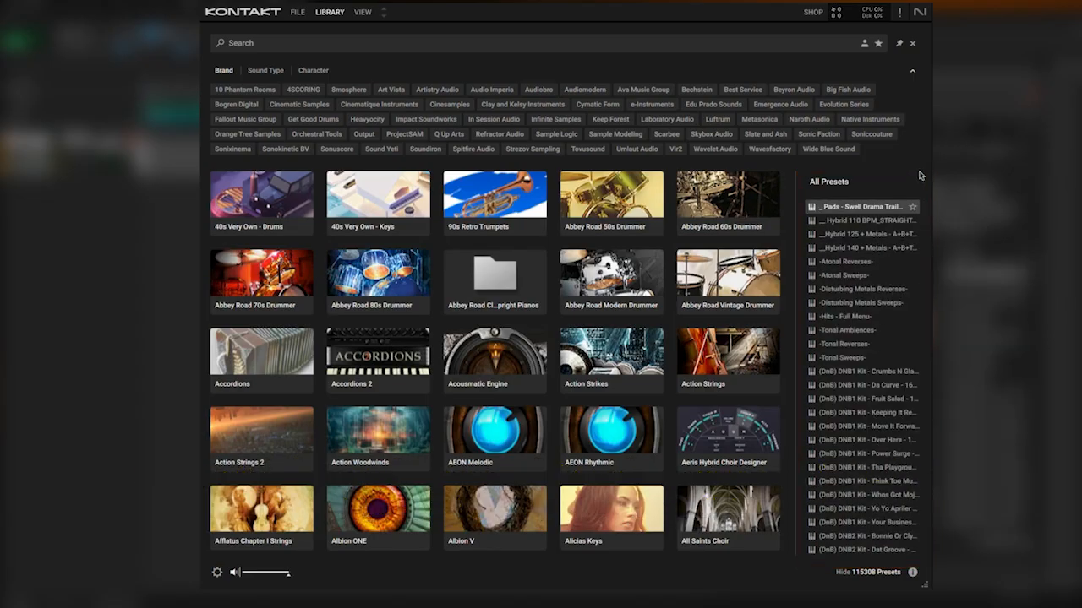
click(277, 71)
click(314, 72)
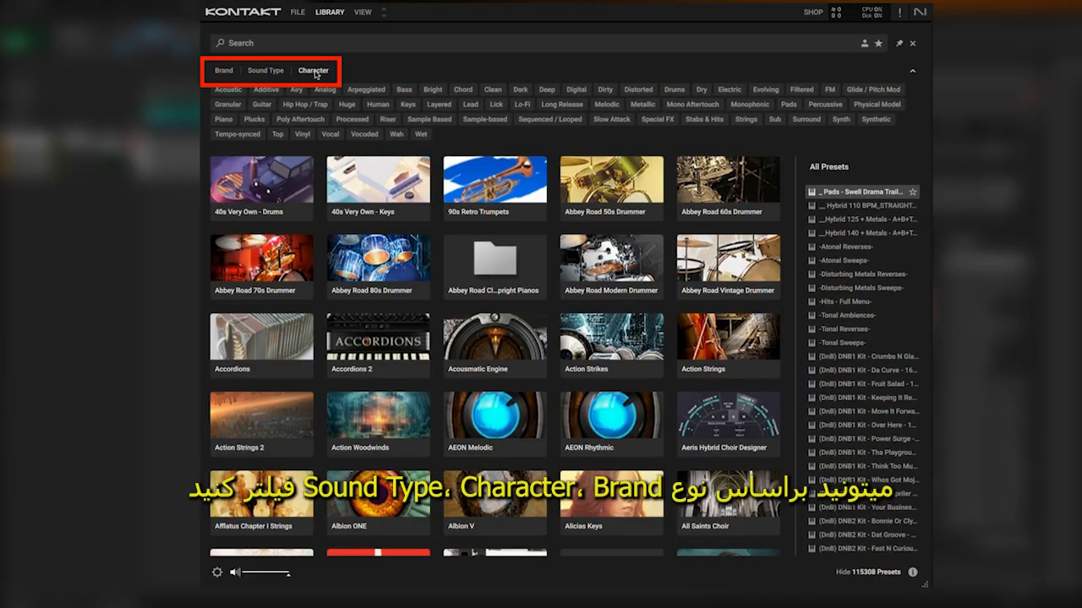
Filter the Kontakt library by the Native Instruments brand and select the Cloud Supply instrument.
click(222, 71)
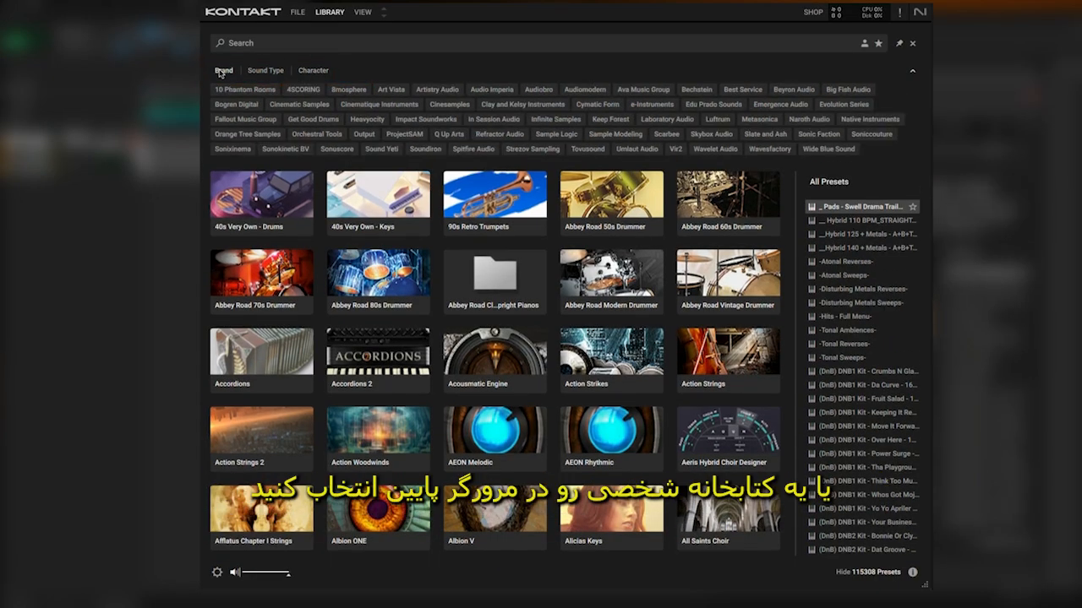
click(855, 119)
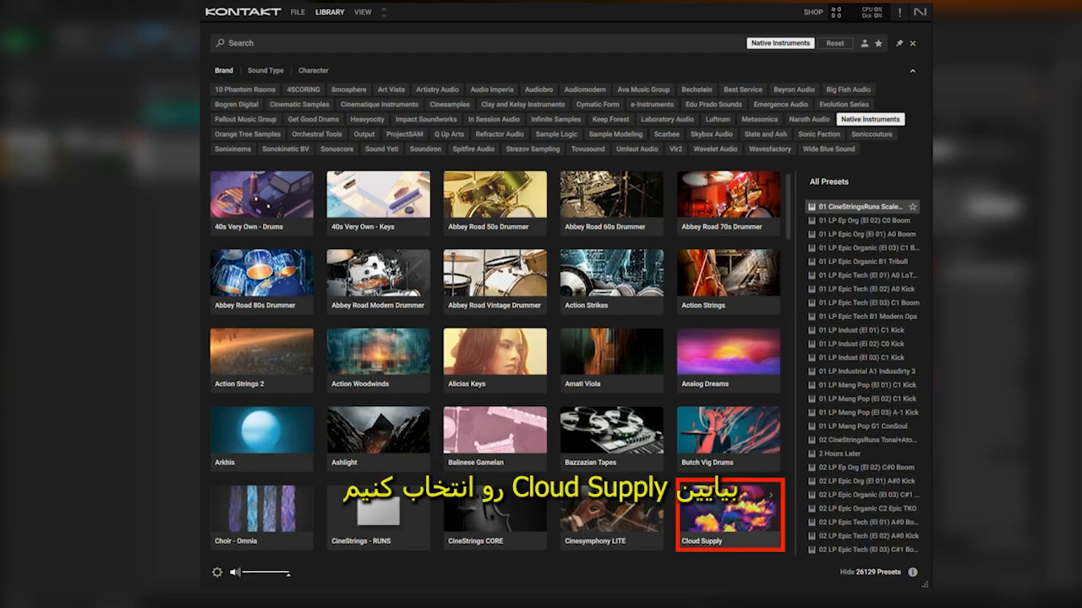
click(734, 505)
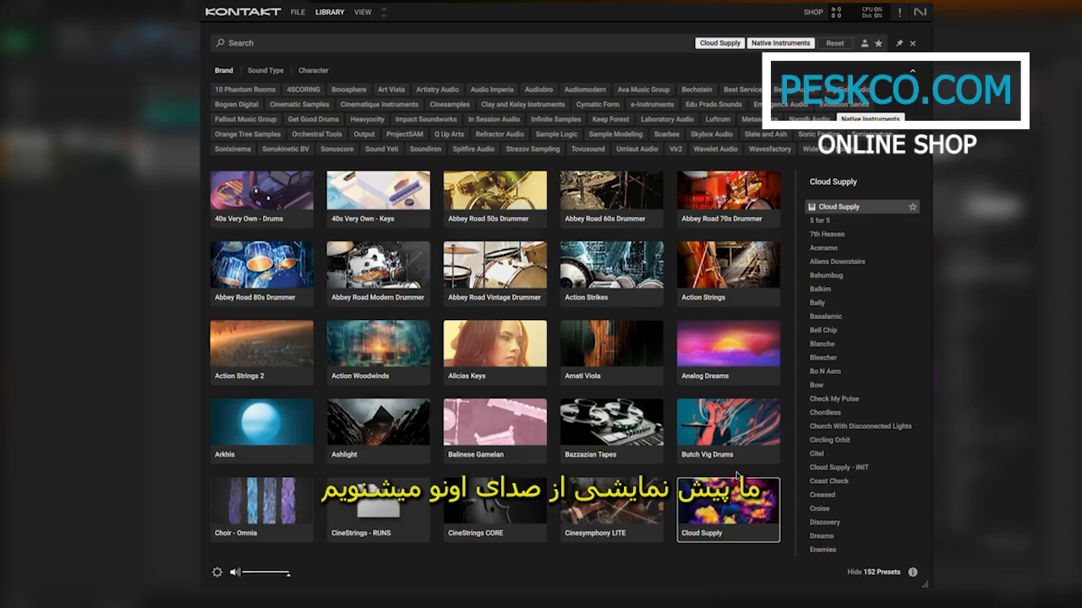
Audition the Cloud Supply presets 5 for 5, Bahumbug and Bell Chip, and load Bell Chip.
click(840, 223)
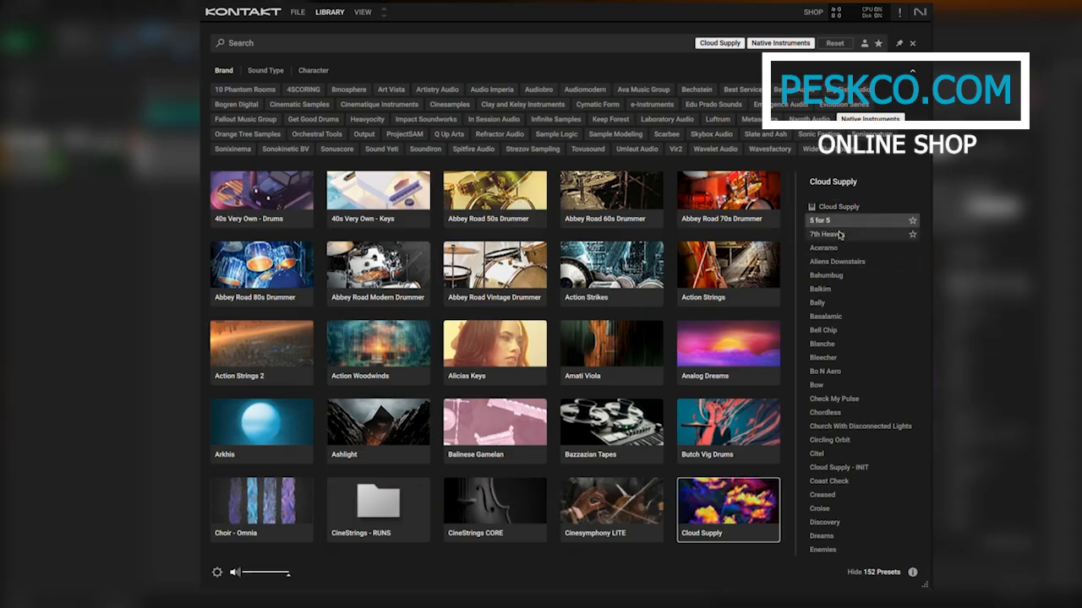
click(834, 277)
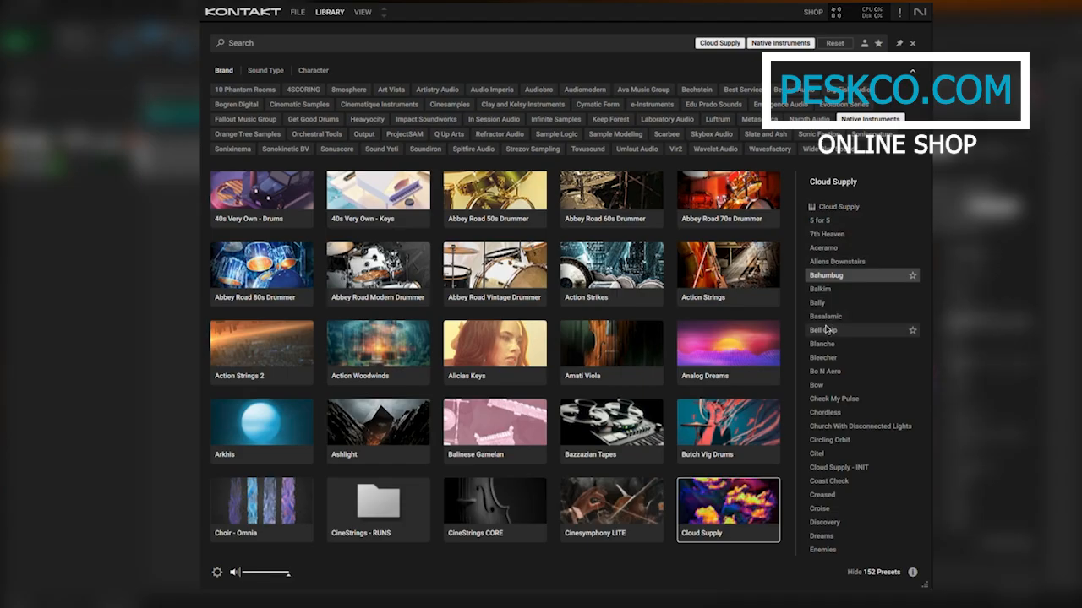
click(827, 329)
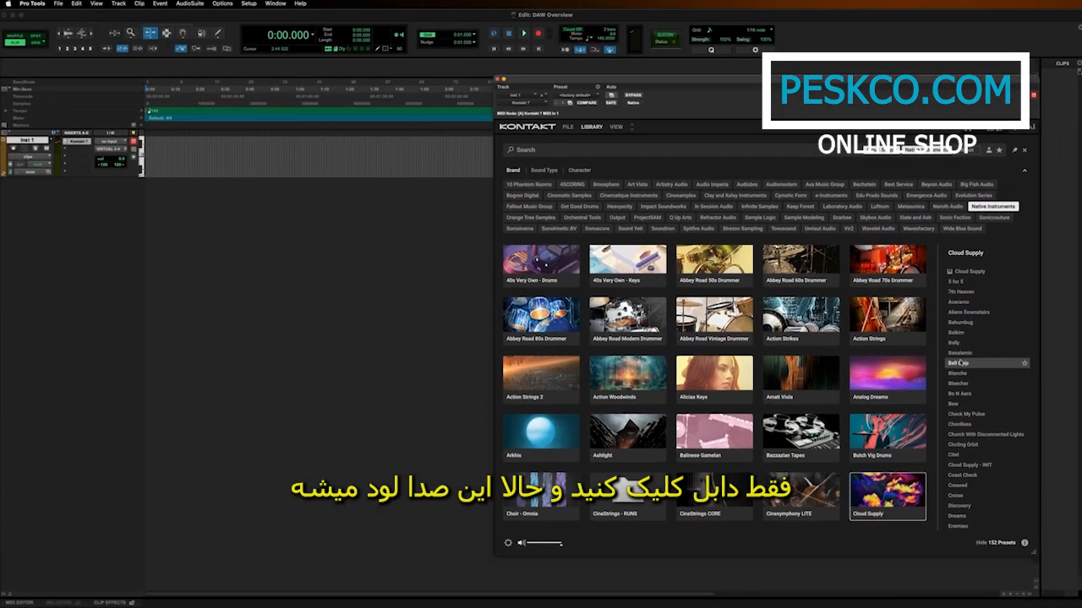
double_click(960, 363)
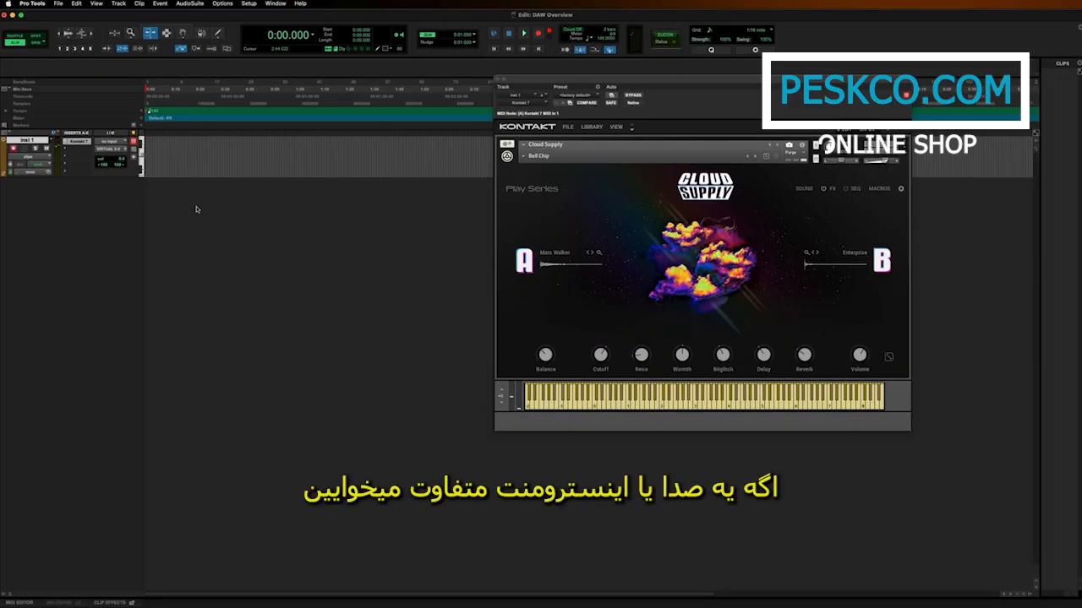
Load the Garretson preset from the Cloud Supply library and close the Kontakt window.
click(592, 128)
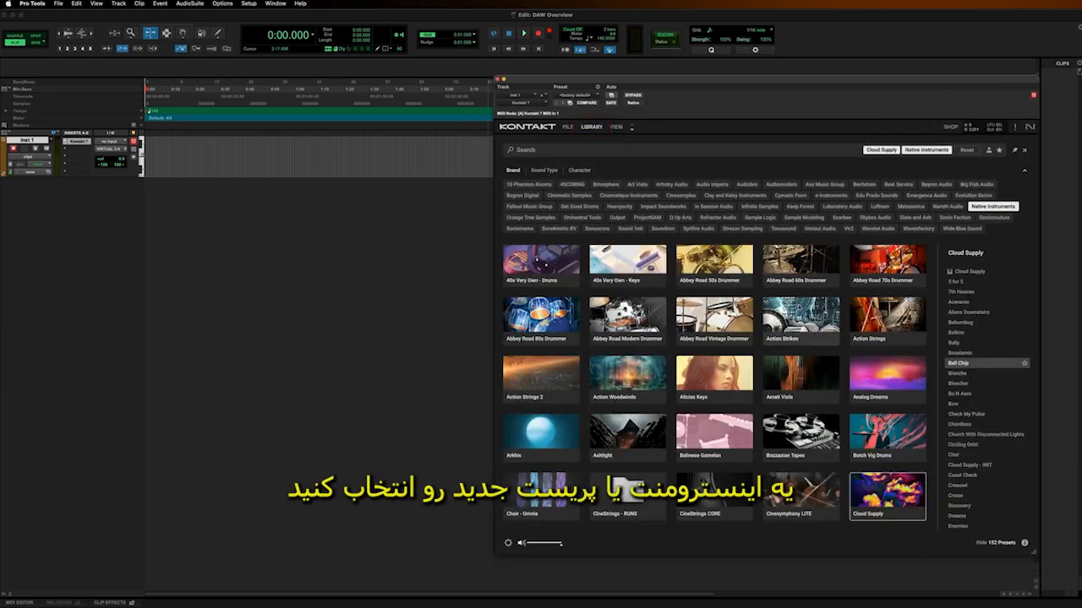
scroll(976, 372, down, 5)
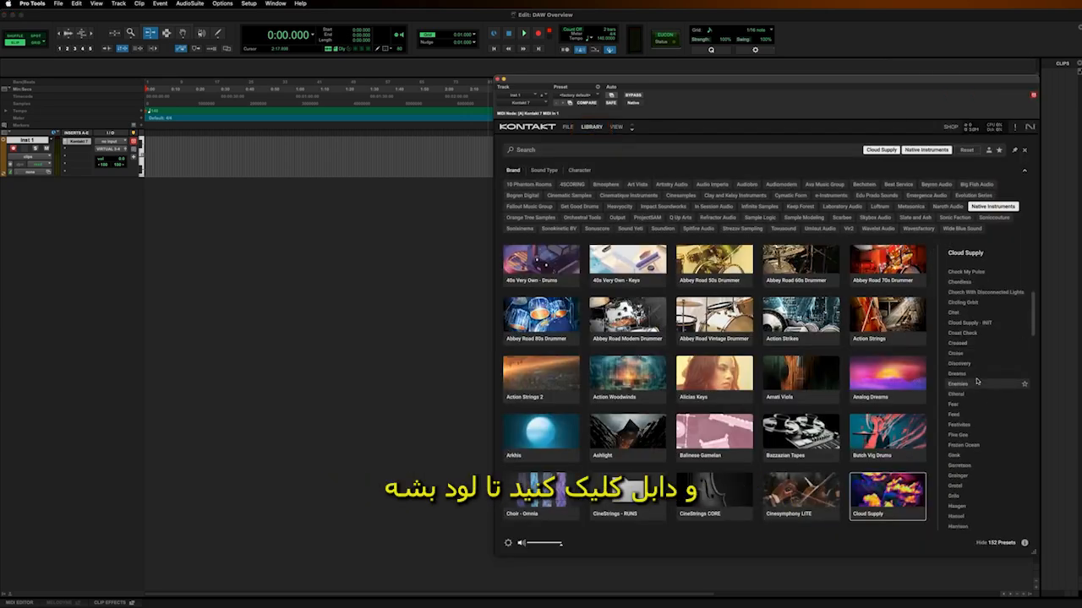
double_click(964, 466)
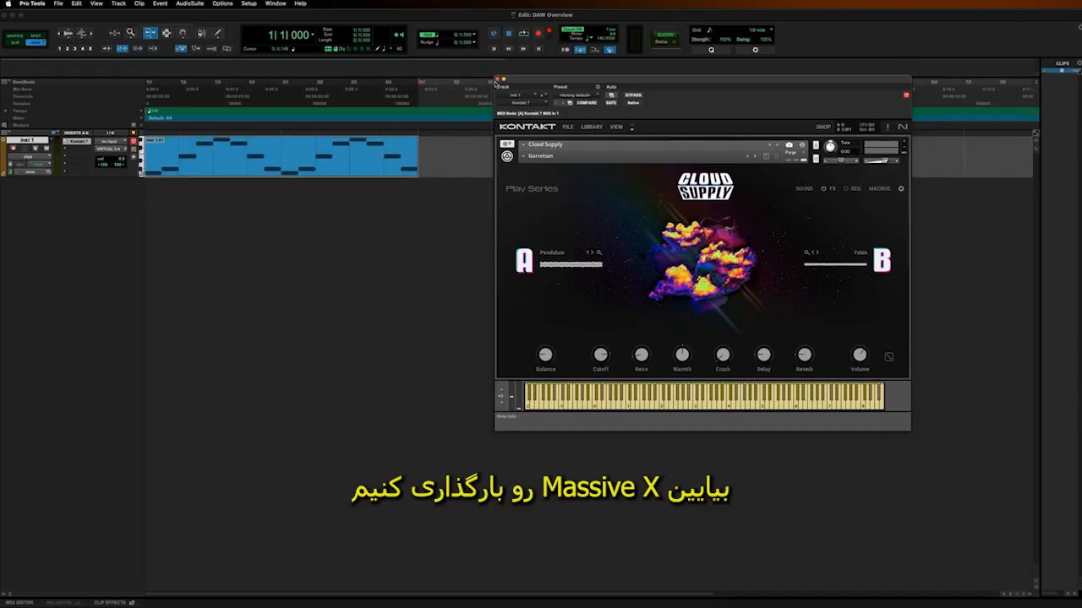
click(498, 79)
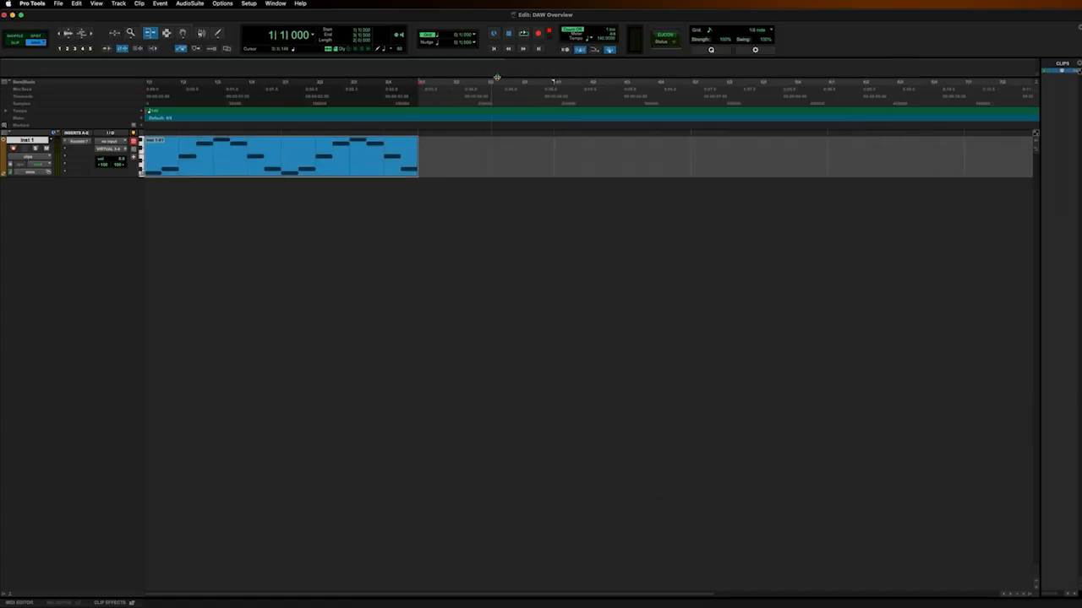
Create one new stereo Instrument Track with the name Inst.
click(118, 3)
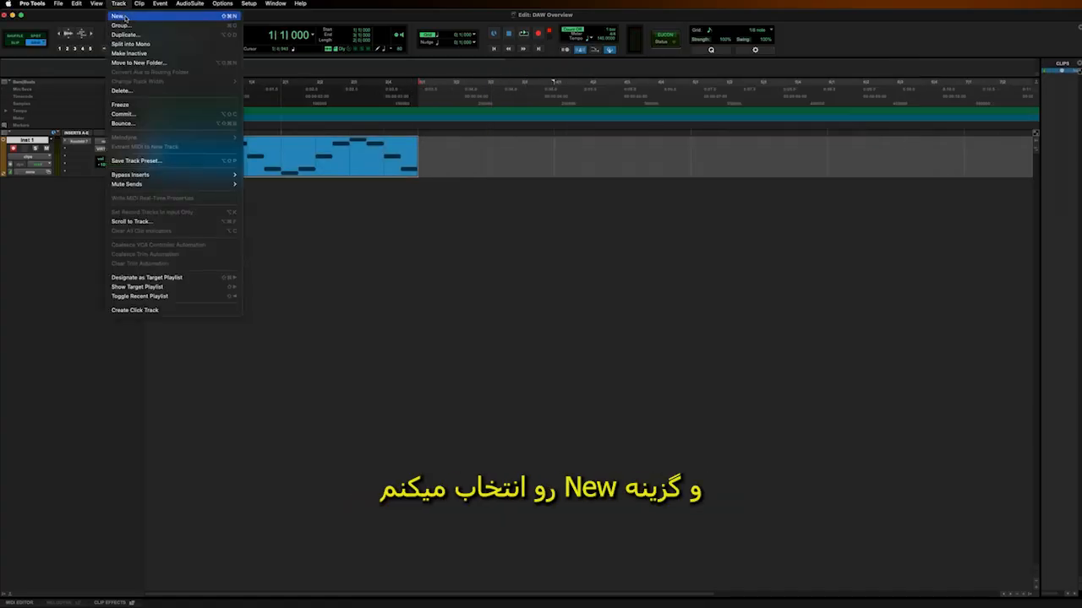
click(124, 17)
click(621, 218)
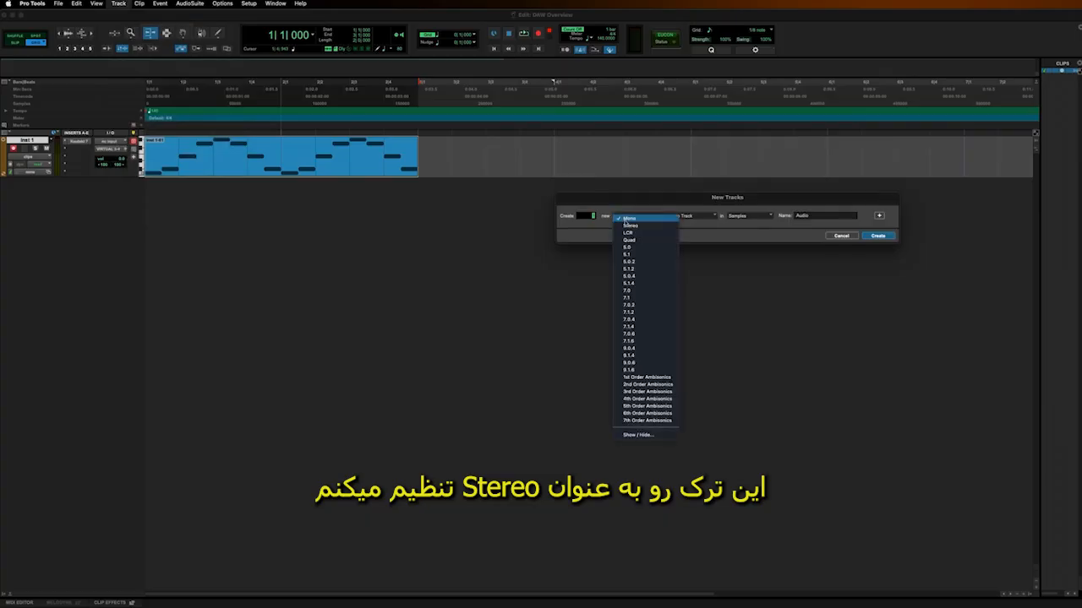
click(631, 226)
click(688, 218)
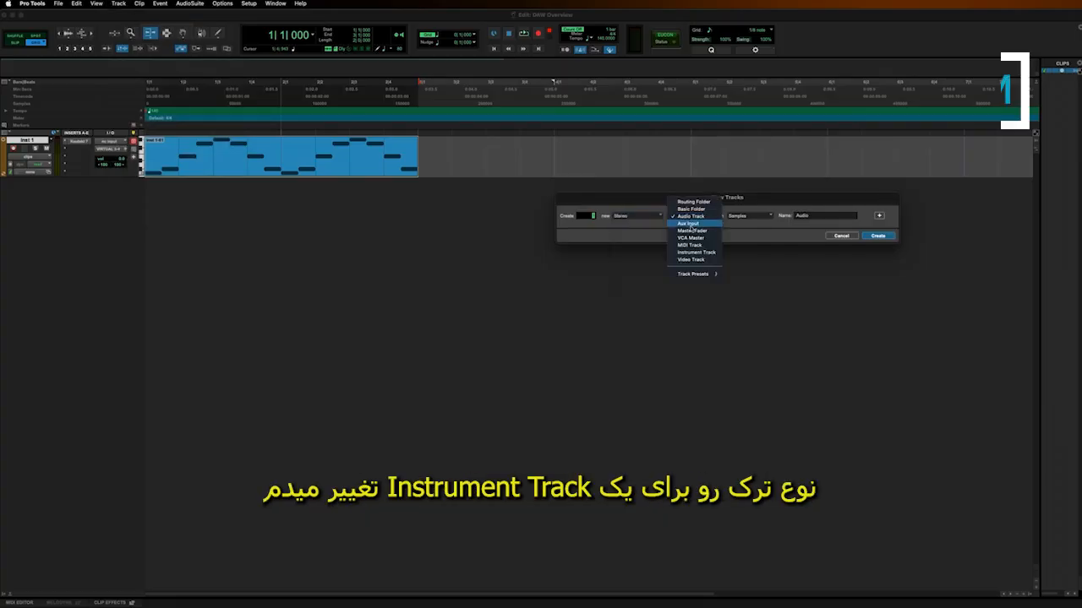
click(695, 251)
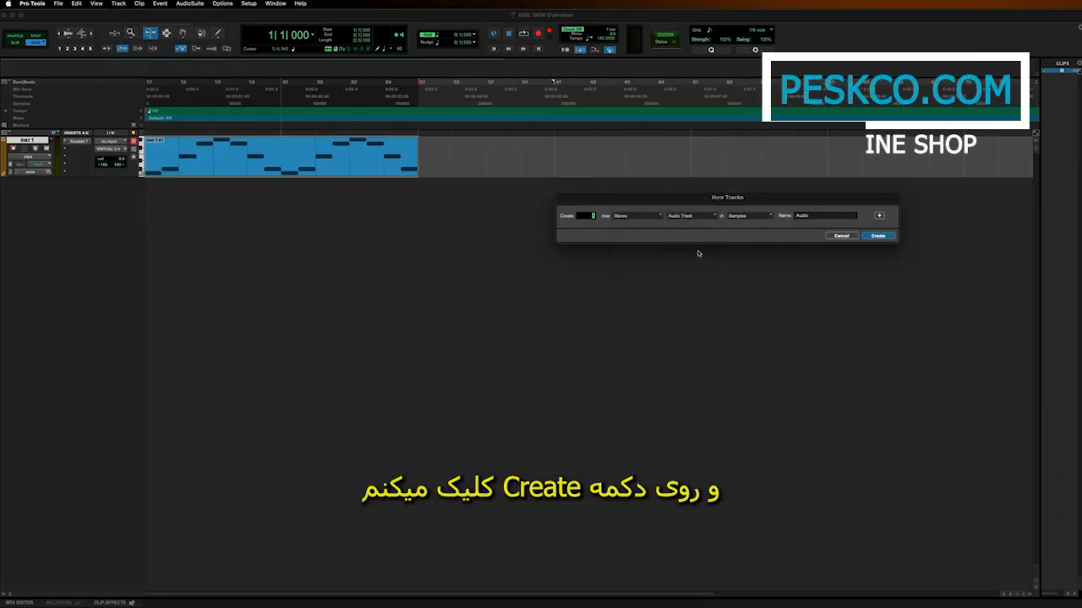
click(878, 236)
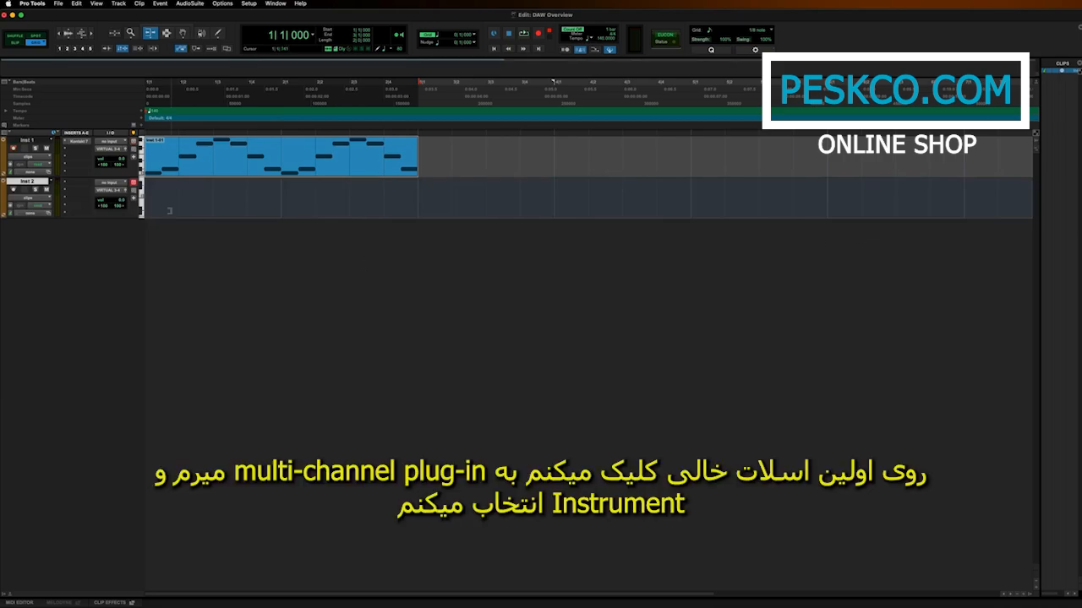
Insert the Massive X (stereo) instrument as a multichannel plug-in on the Inst 2 track.
click(83, 184)
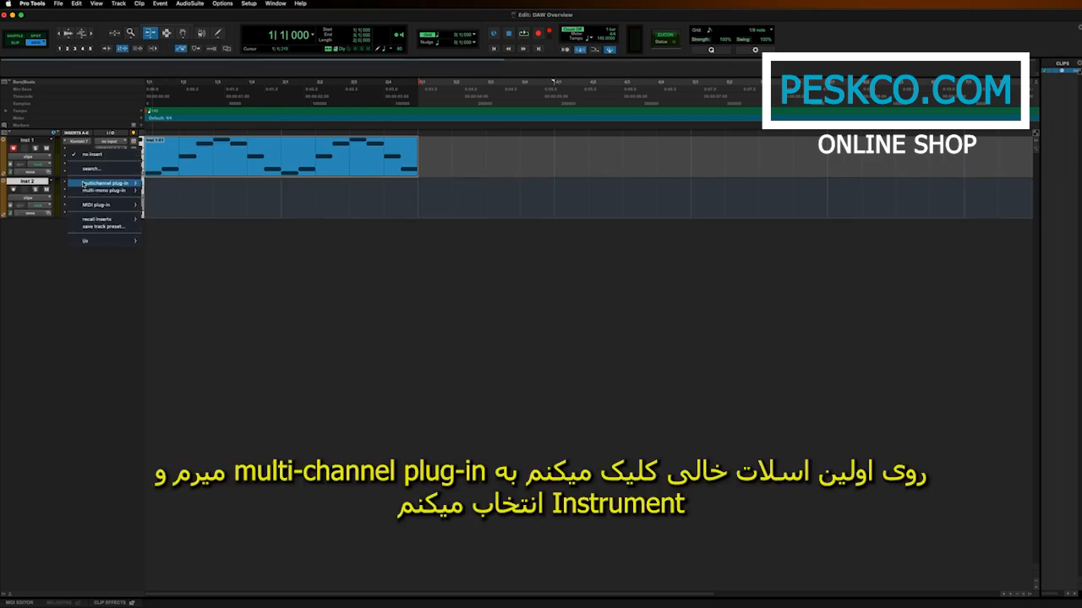
mouse_move(82, 184)
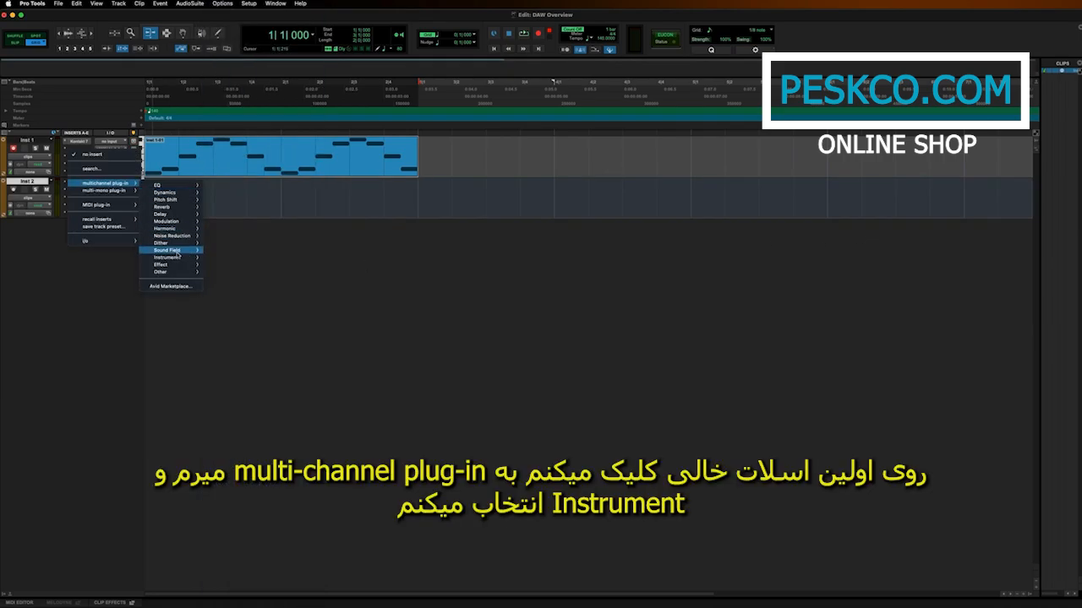
mouse_move(176, 260)
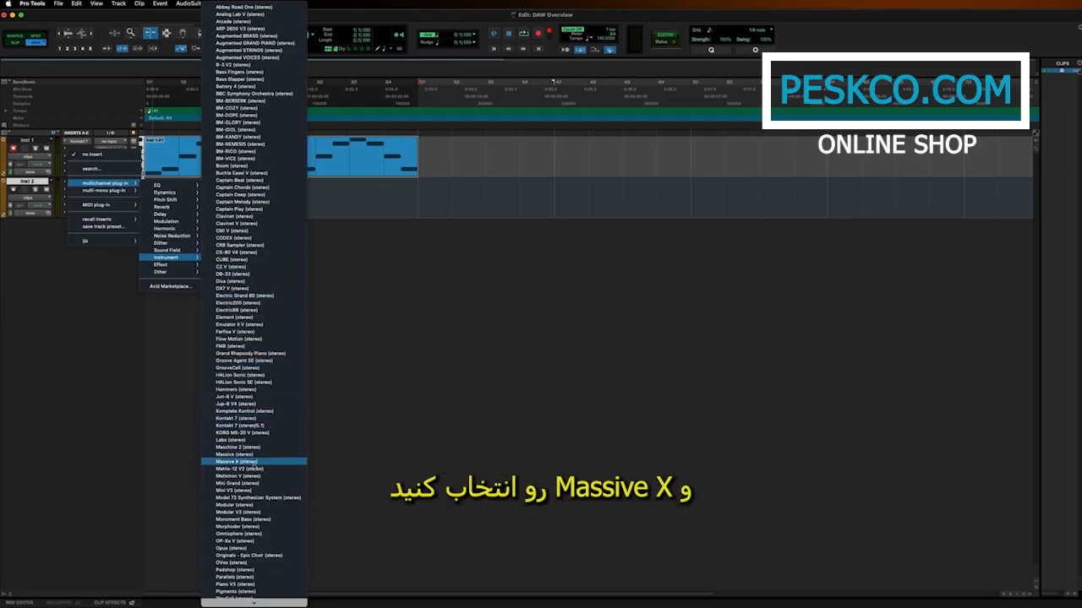
click(255, 462)
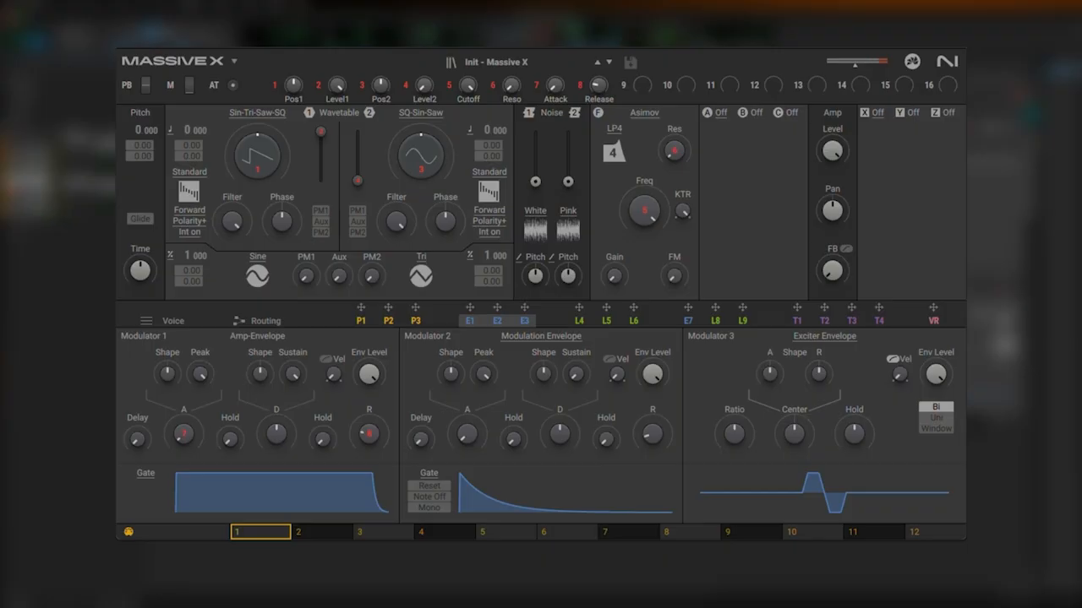
Filter the Massive X presets by the Best of sound type and load the Bracket preset.
click(518, 64)
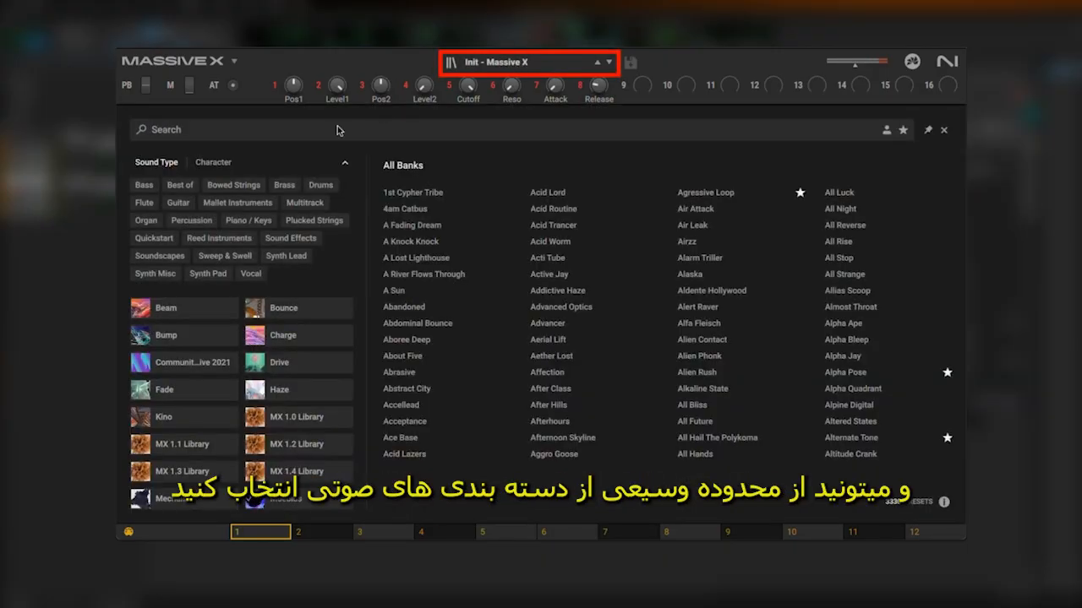
click(181, 184)
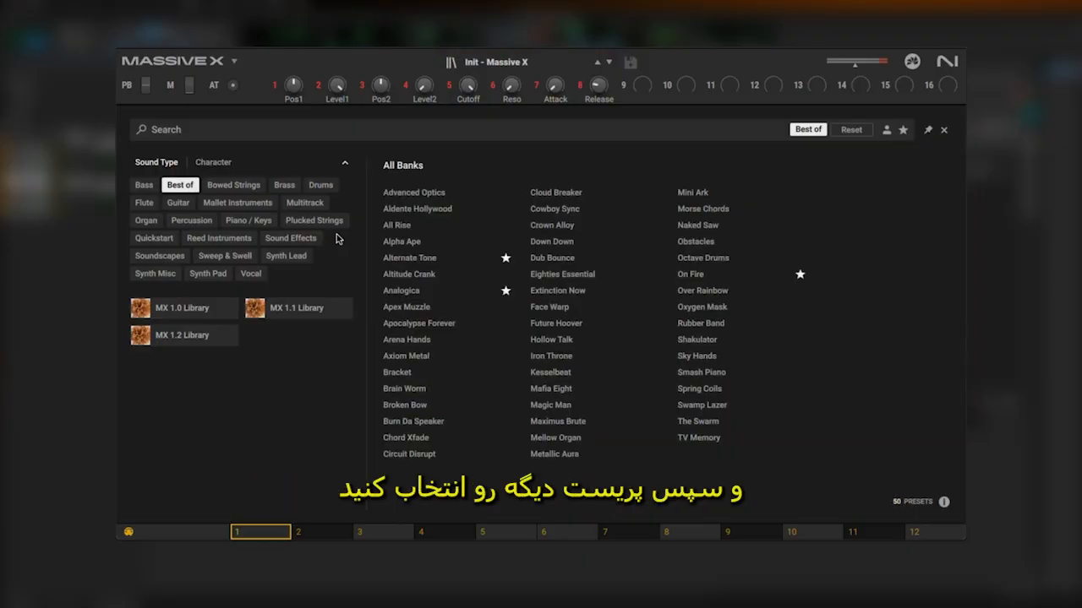
double_click(401, 374)
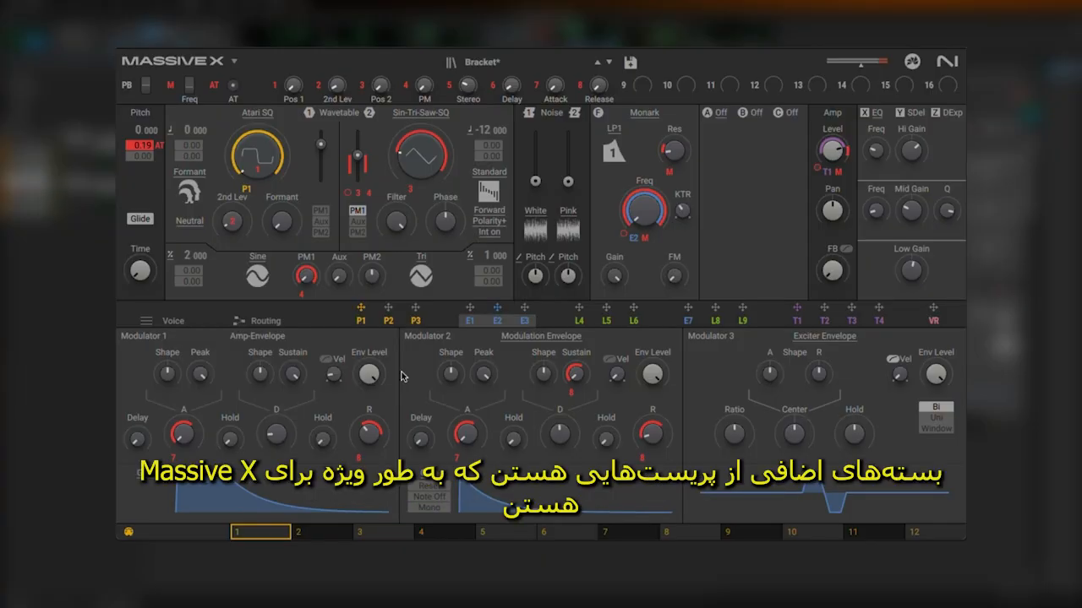
Load the Ballistic preset from the Bounce expansion in Massive X.
click(514, 65)
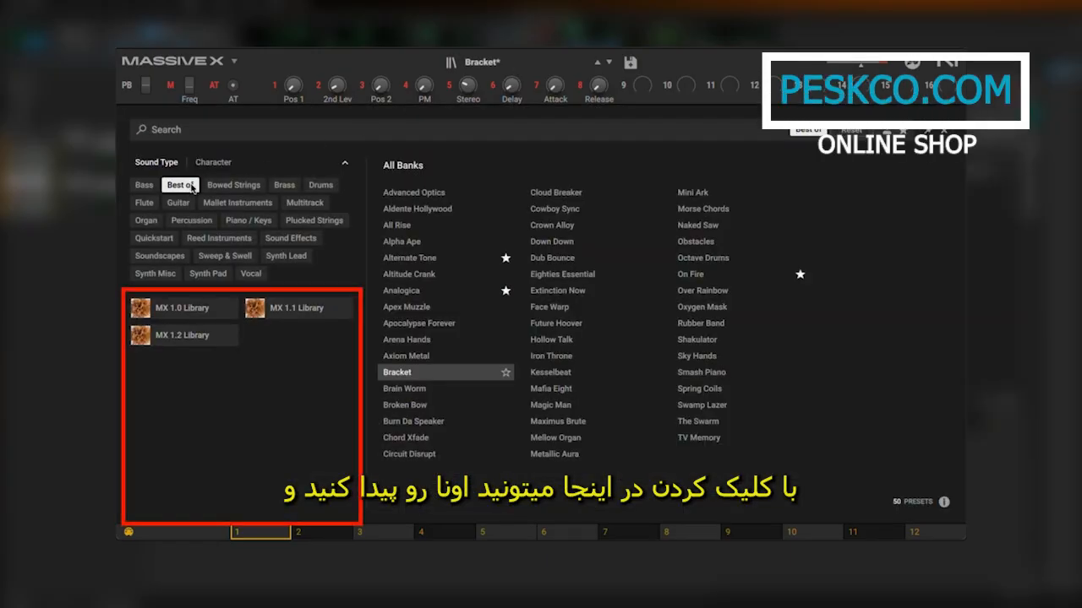
click(297, 311)
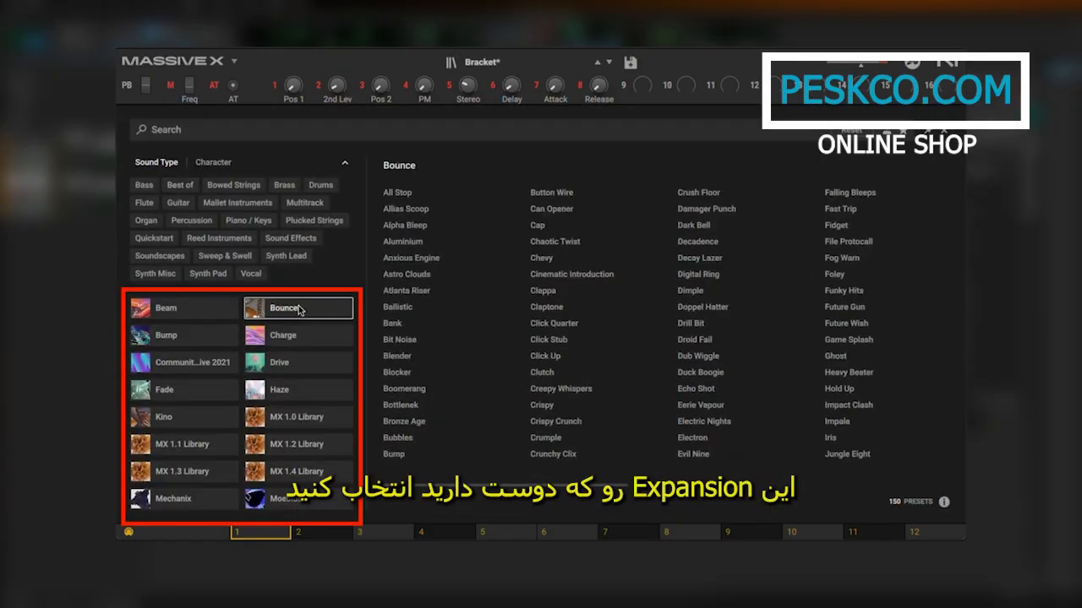
double_click(393, 309)
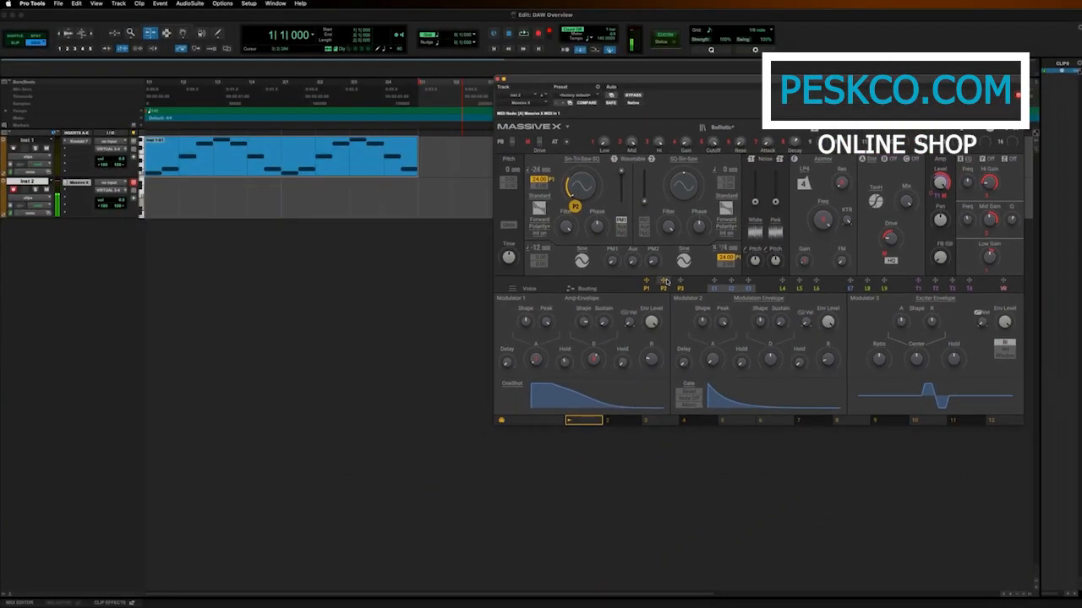
Record a Massive X MIDI part on the Inst 2 track over the existing clip's length and play it back.
click(539, 35)
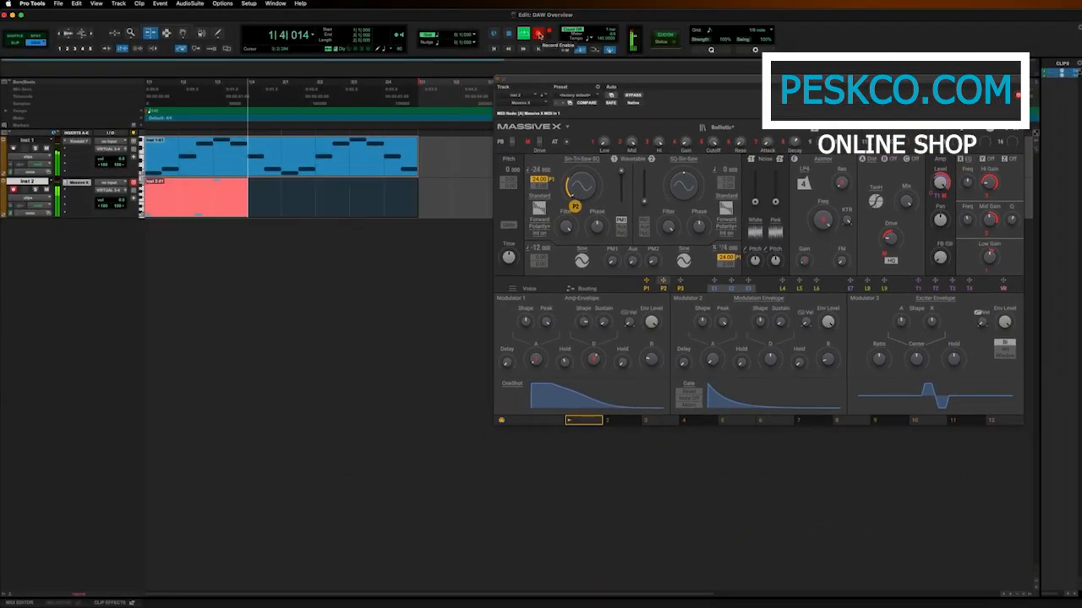
click(539, 35)
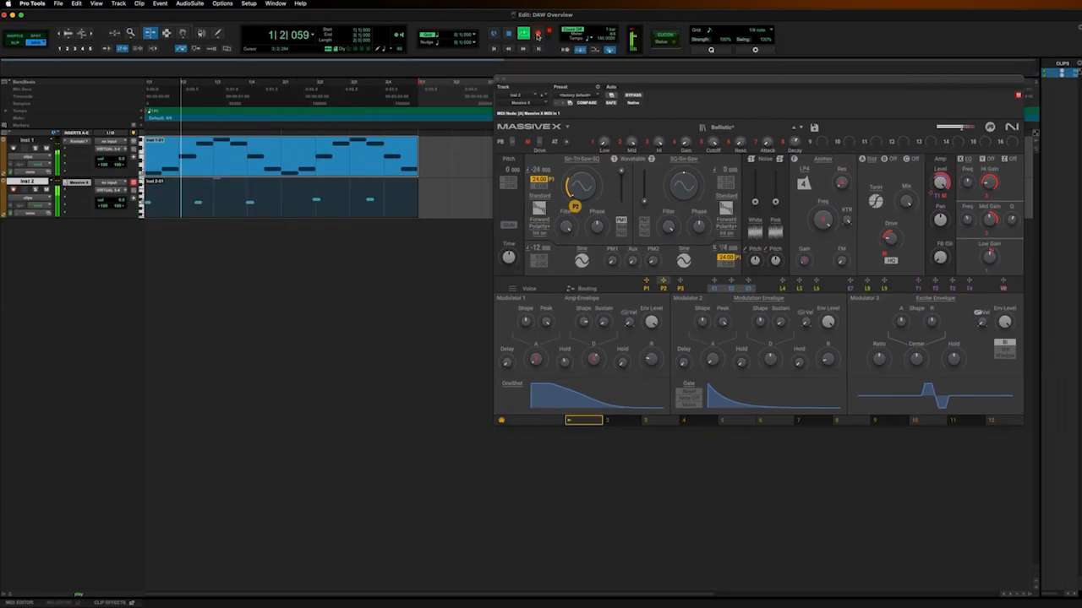
key(space)
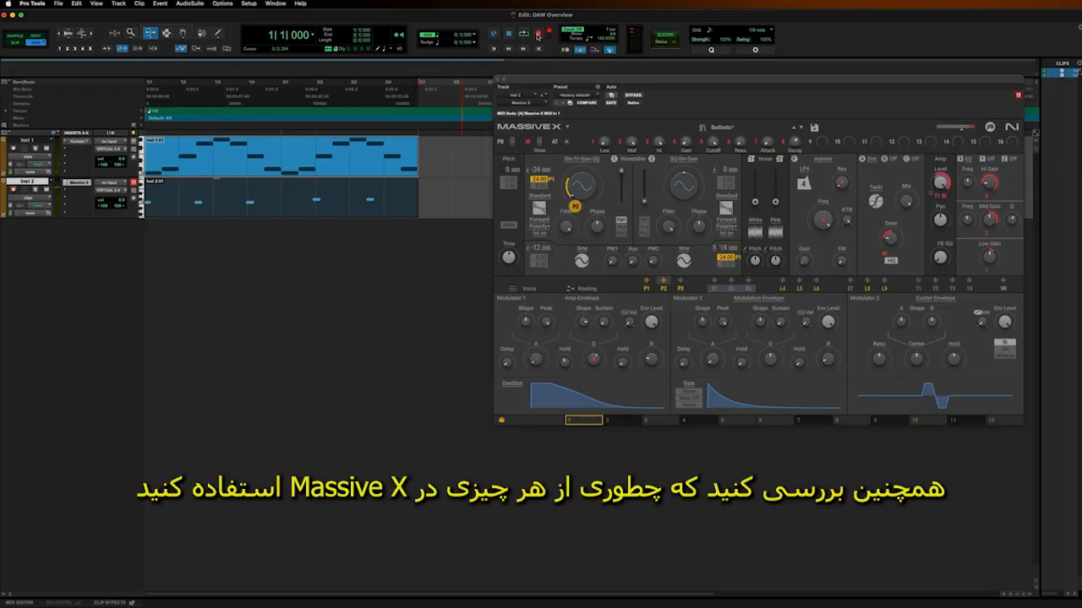
Close the Massive X window and create one new stereo instrument track.
click(139, 3)
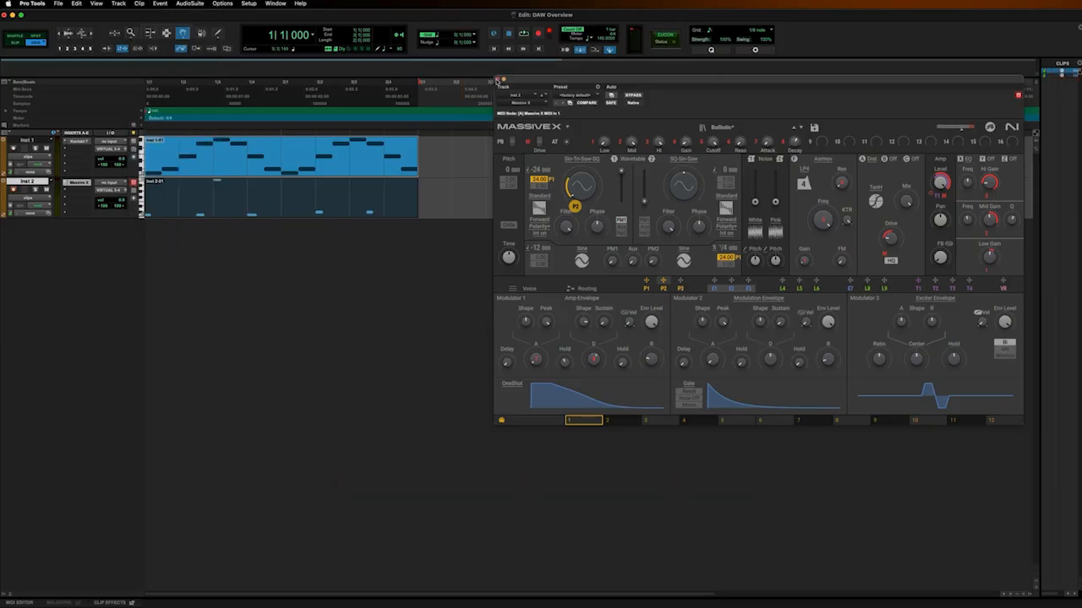
click(497, 80)
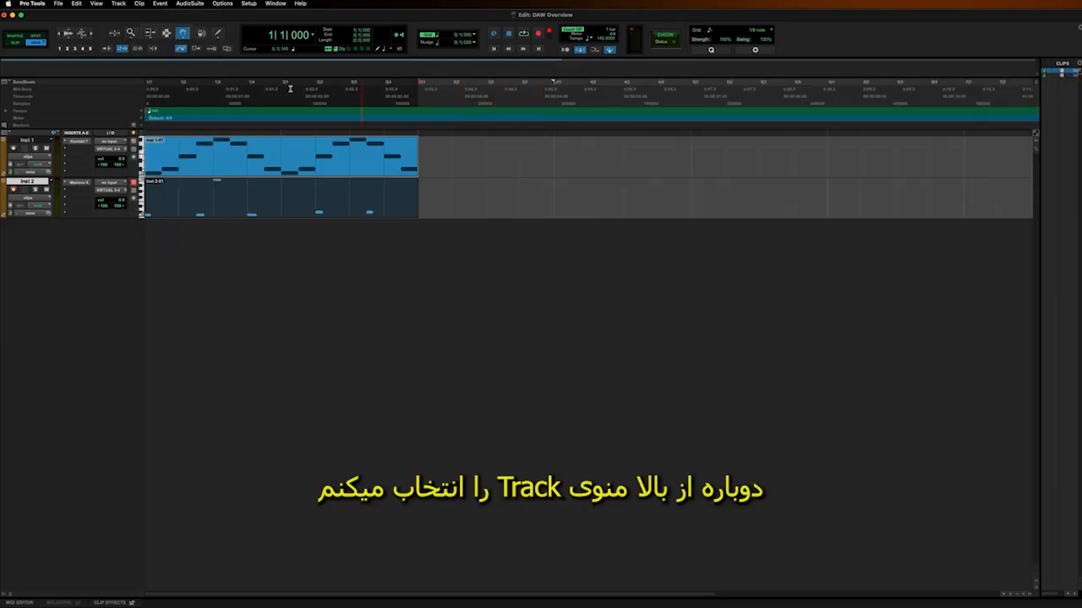
click(118, 3)
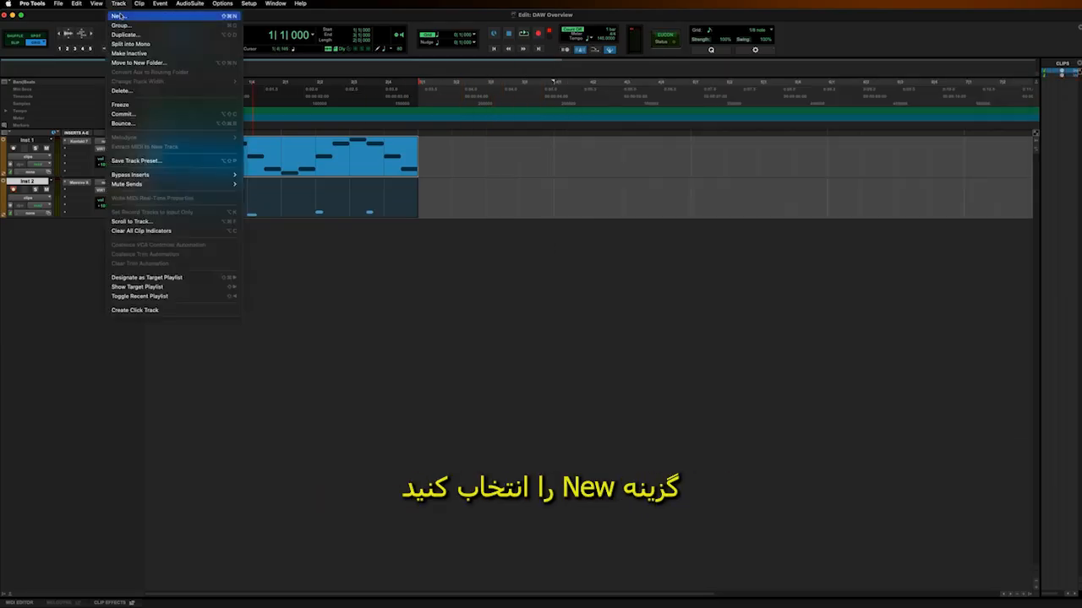
click(119, 16)
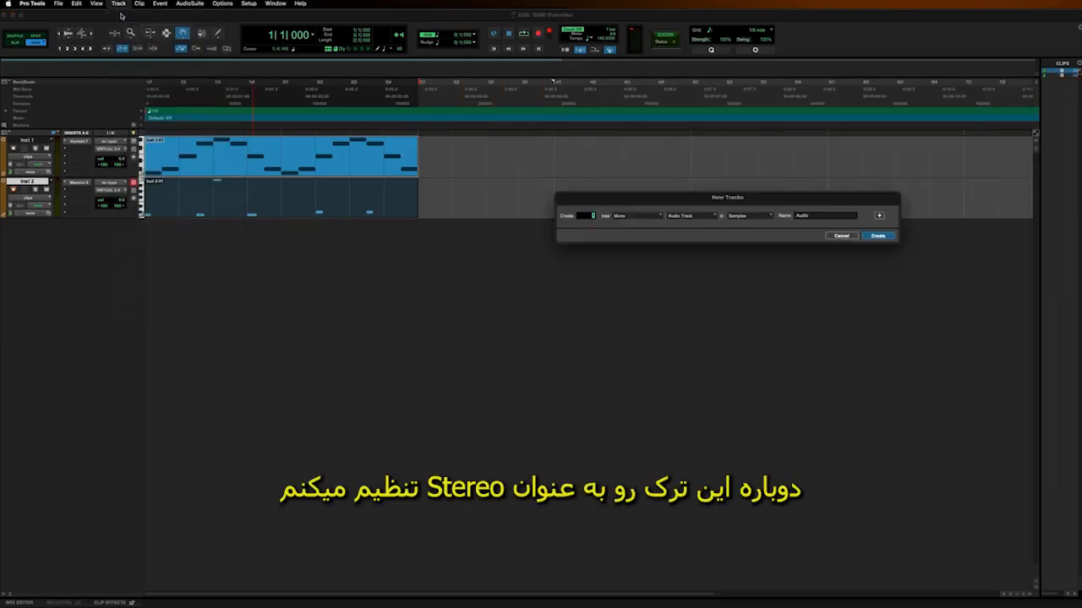
click(629, 218)
click(634, 225)
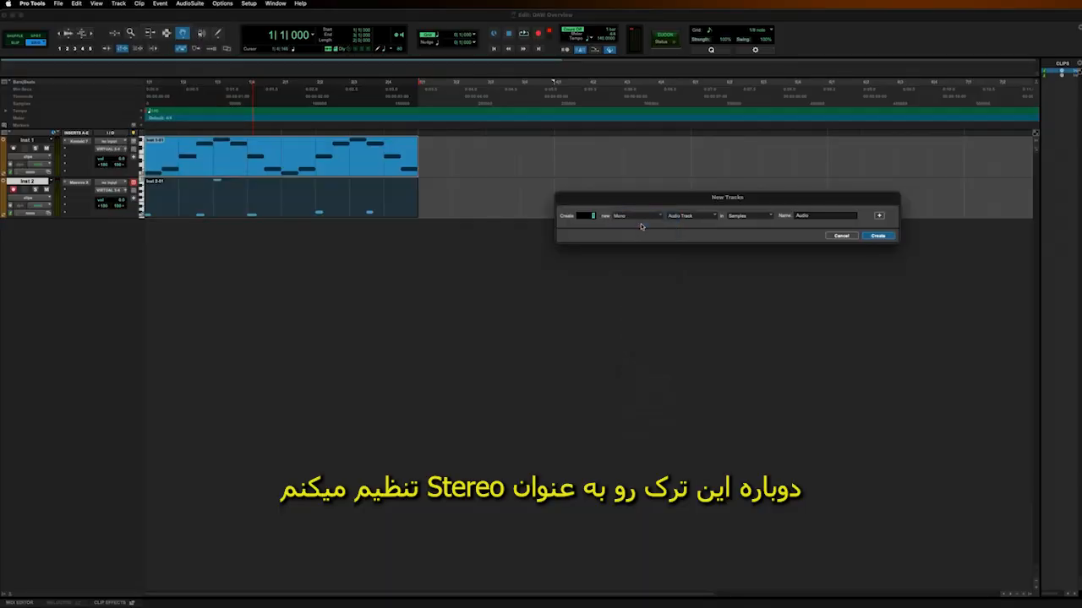
click(695, 218)
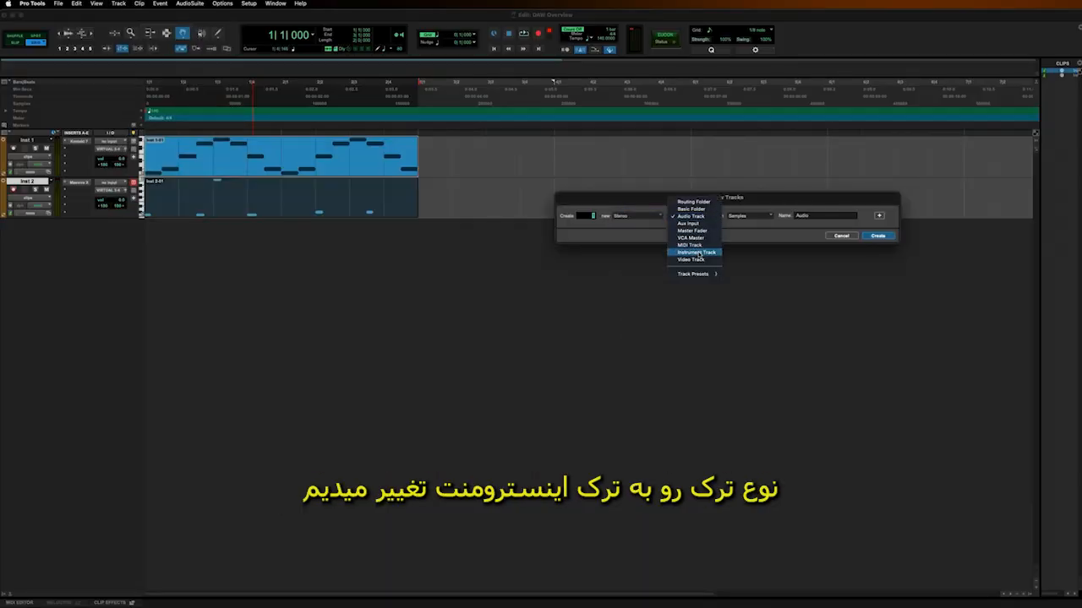
click(697, 253)
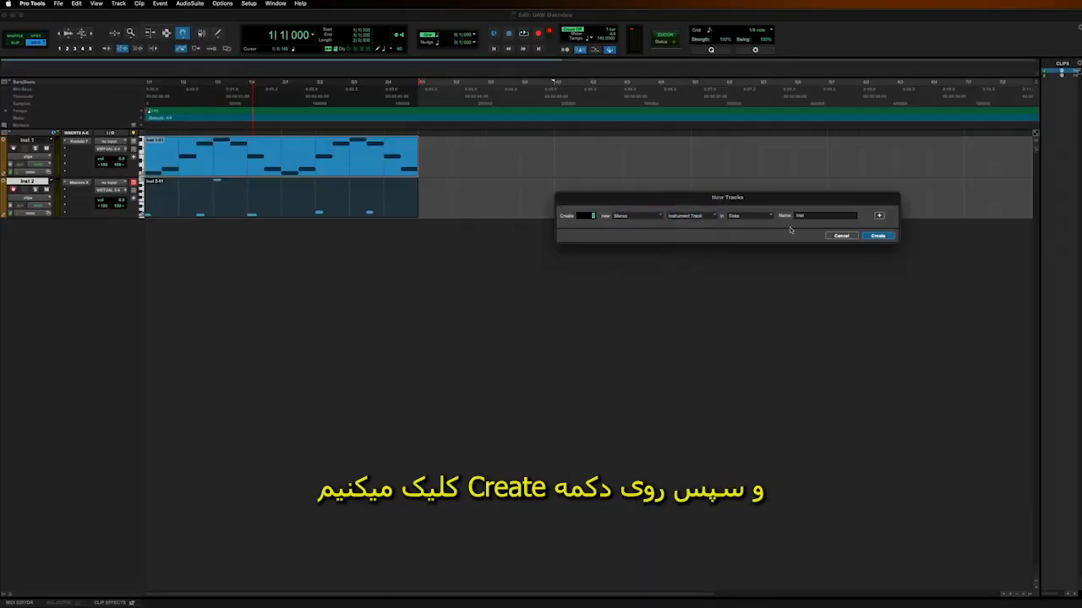
click(877, 236)
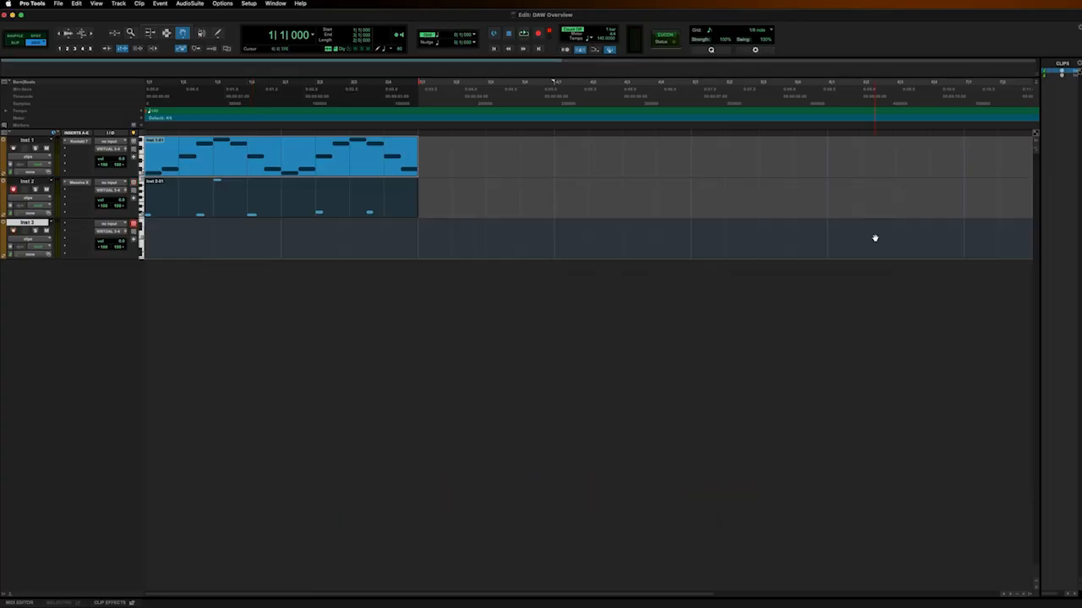
Insert the Battery 4 (stereo) instrument as a multichannel plug-in on the Inst 3 track and load the Argon Kit.
click(80, 226)
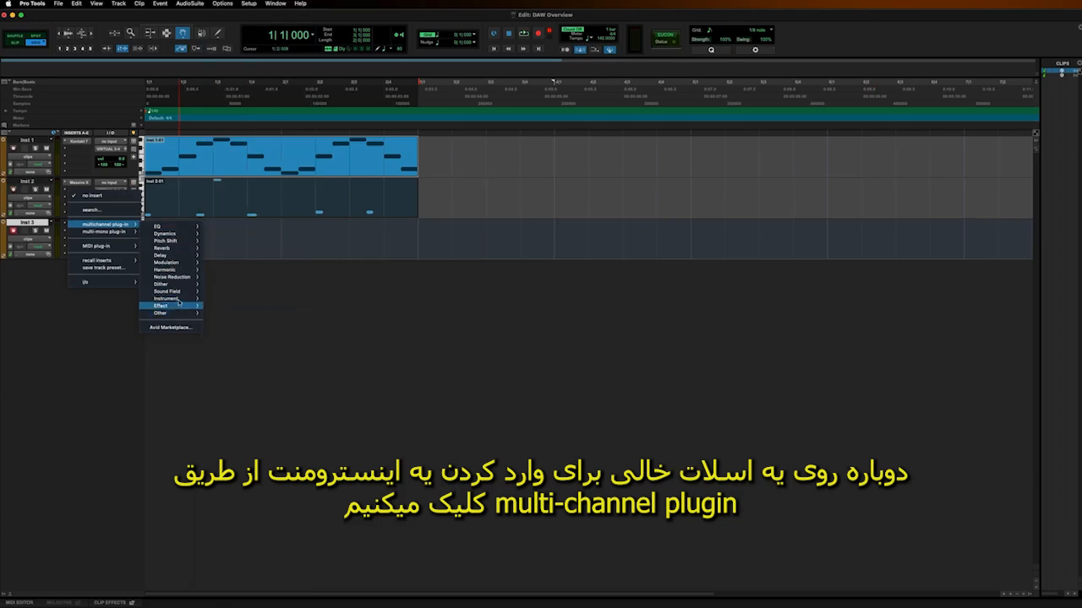
mouse_move(180, 298)
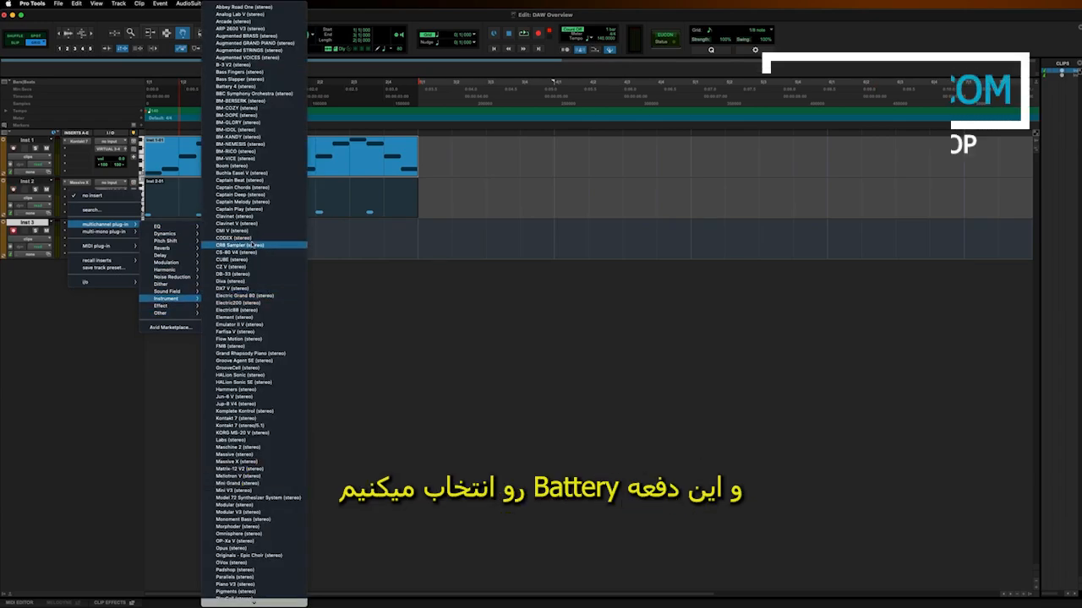
click(254, 87)
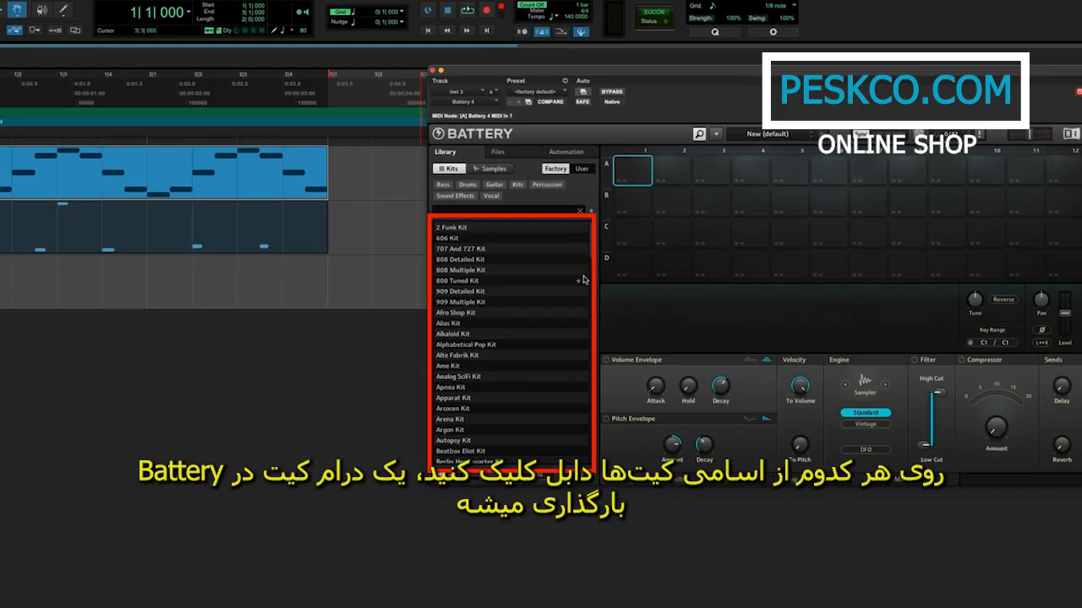
double_click(466, 431)
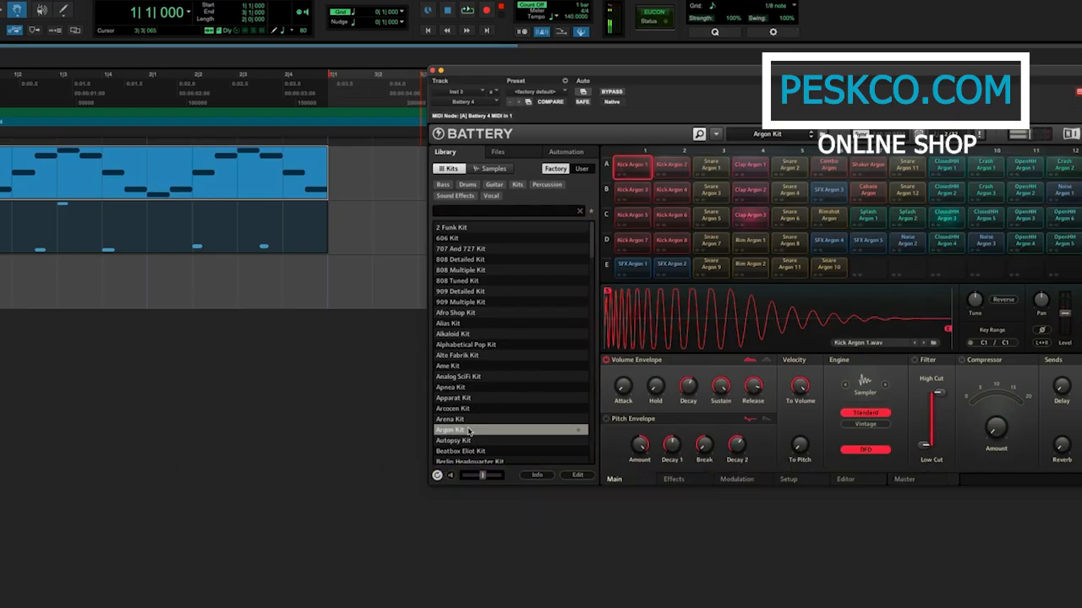
Record a Battery drum part on the Inst 3 track over the existing clips' length, play it back and close the Battery window.
click(467, 10)
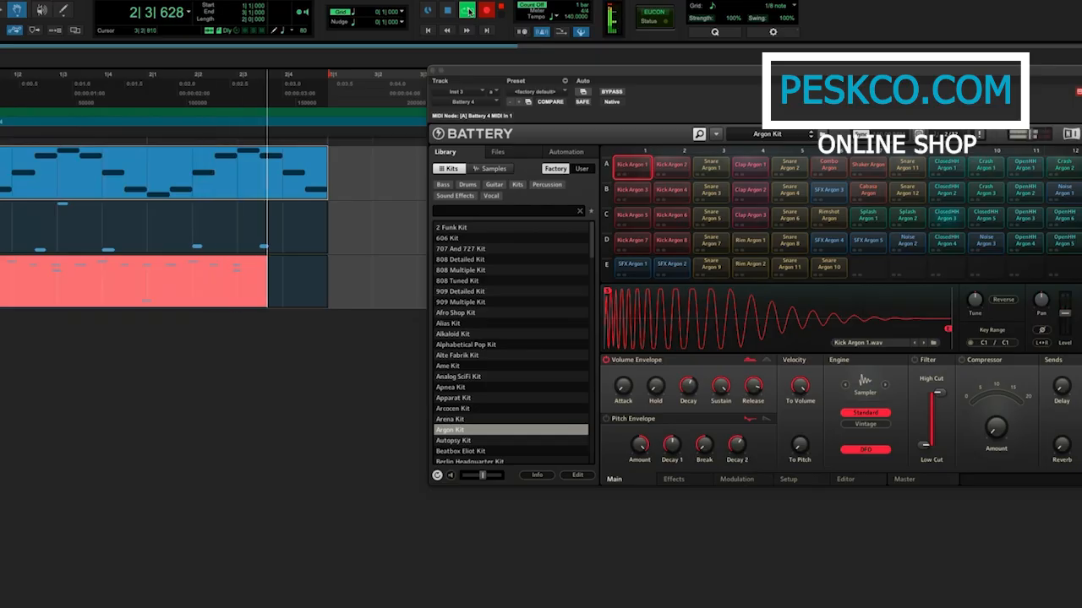
click(469, 11)
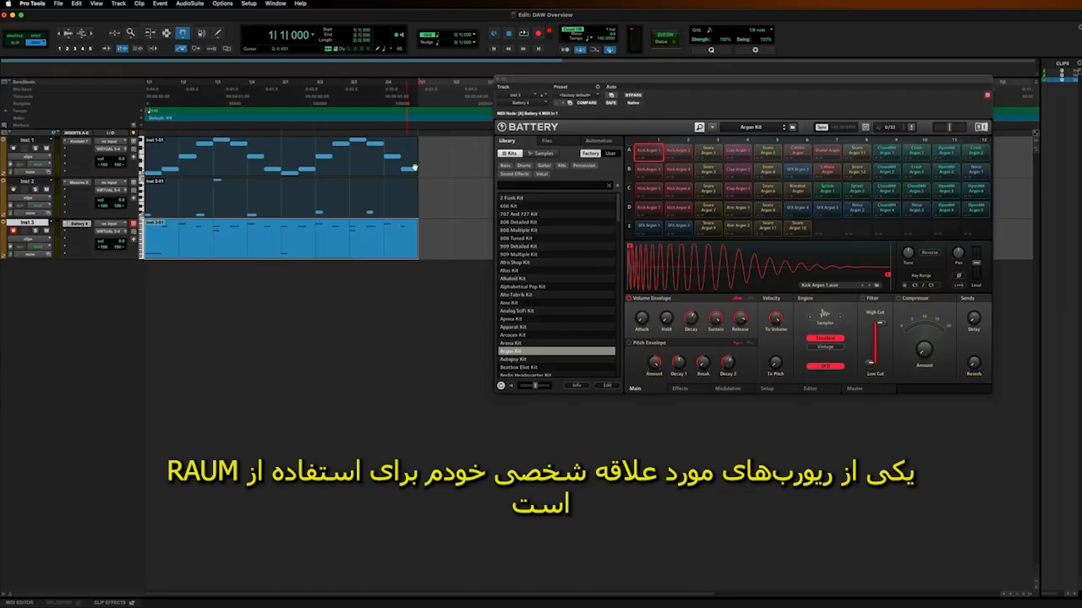
click(498, 80)
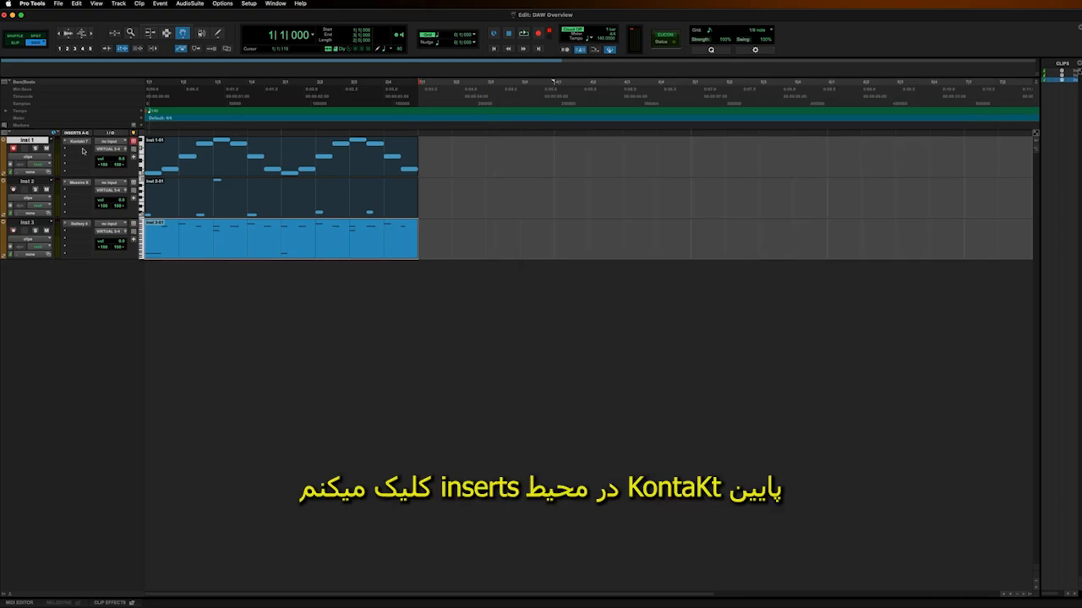
Insert the Raum (stereo) reverb as a multichannel plug-in below Kontakt 7 on the Inst 1 track.
click(83, 151)
mouse_move(101, 151)
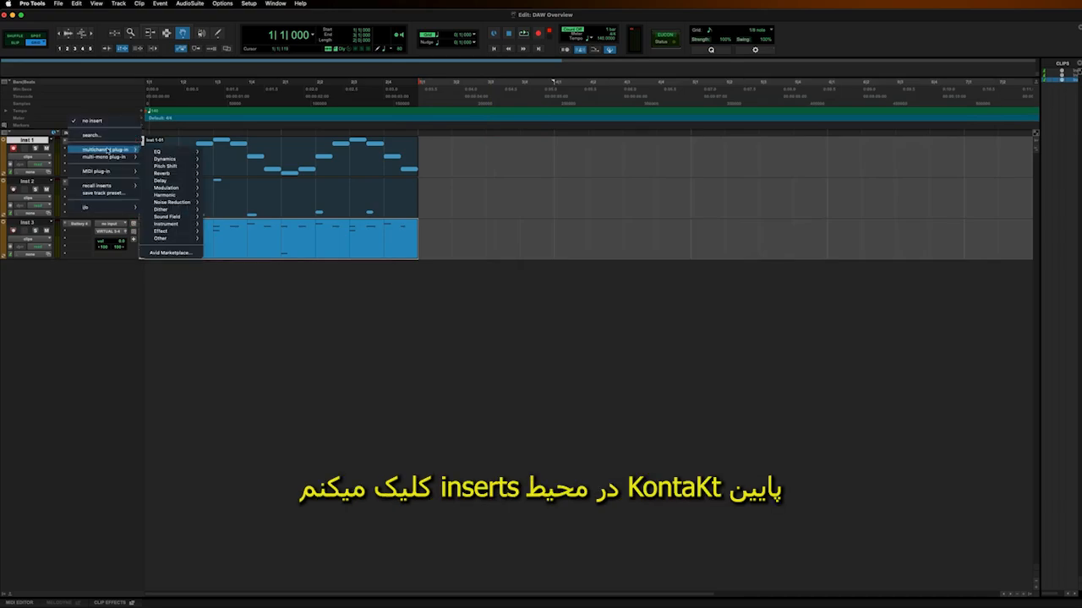
mouse_move(172, 173)
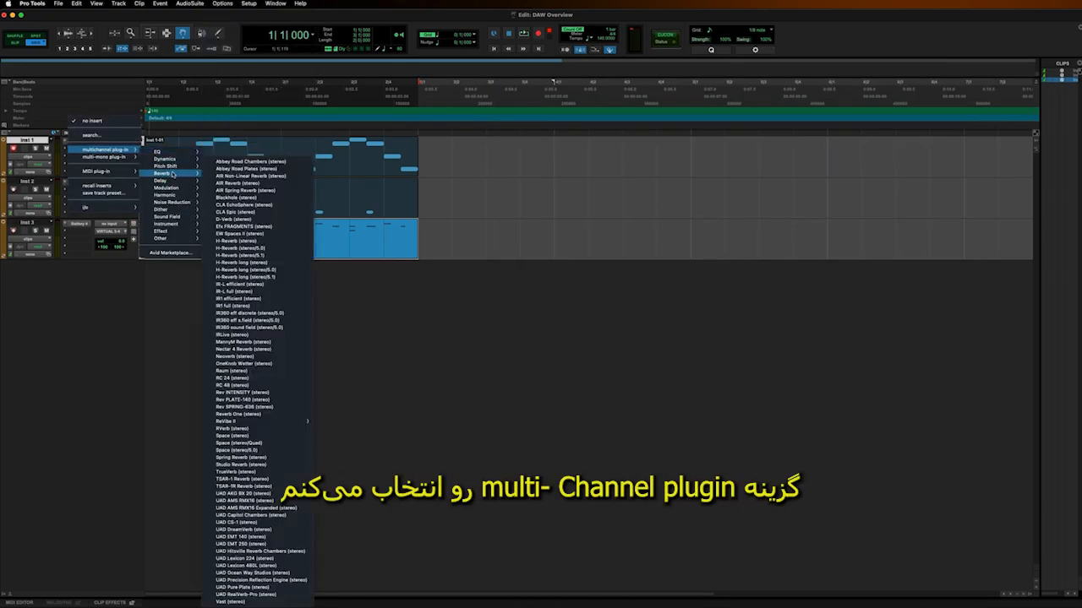
click(251, 372)
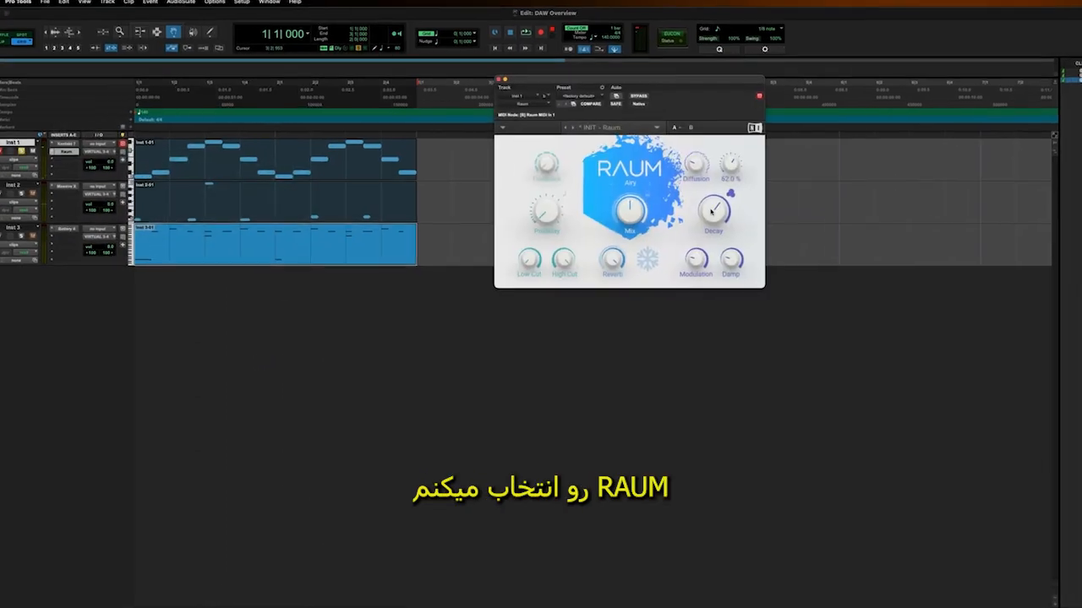
Raise Raum's Decay and set its Mix to 47.5 % while the session plays.
key(space)
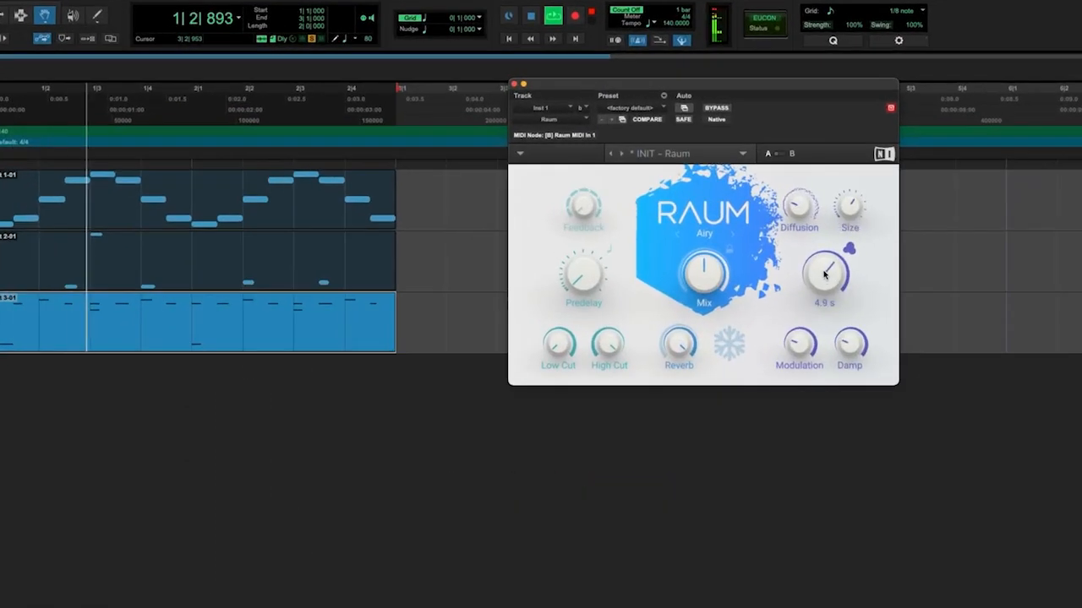
drag(829, 253, 835, 236)
mouse_move(710, 259)
mouse_down()
mouse_move(729, 195)
mouse_move(712, 280)
mouse_up()
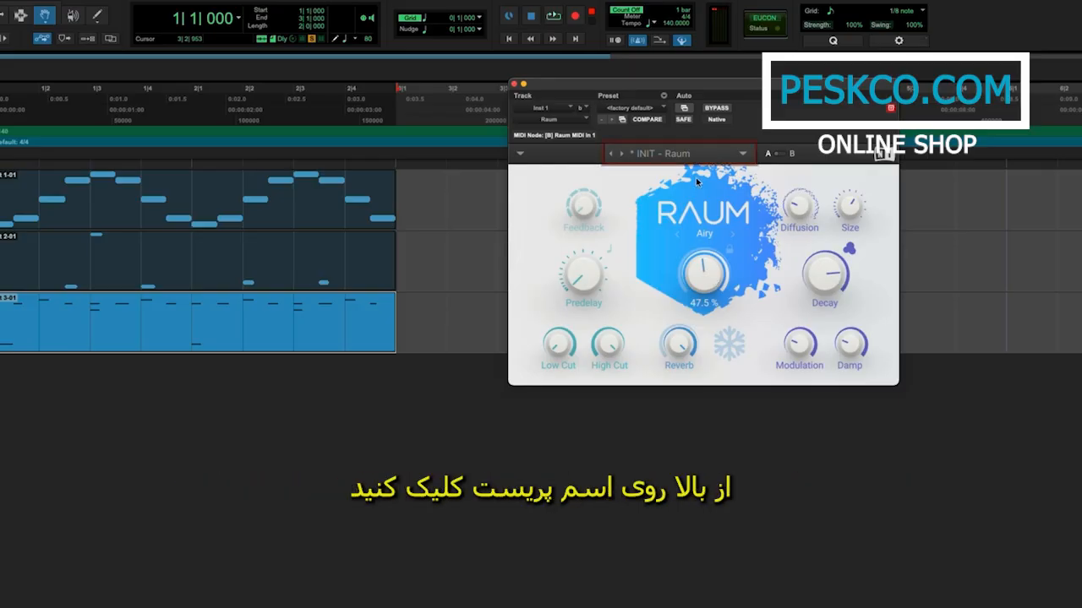
Load the Magnetic Pads preset from Raum's Creative factory presets.
click(696, 155)
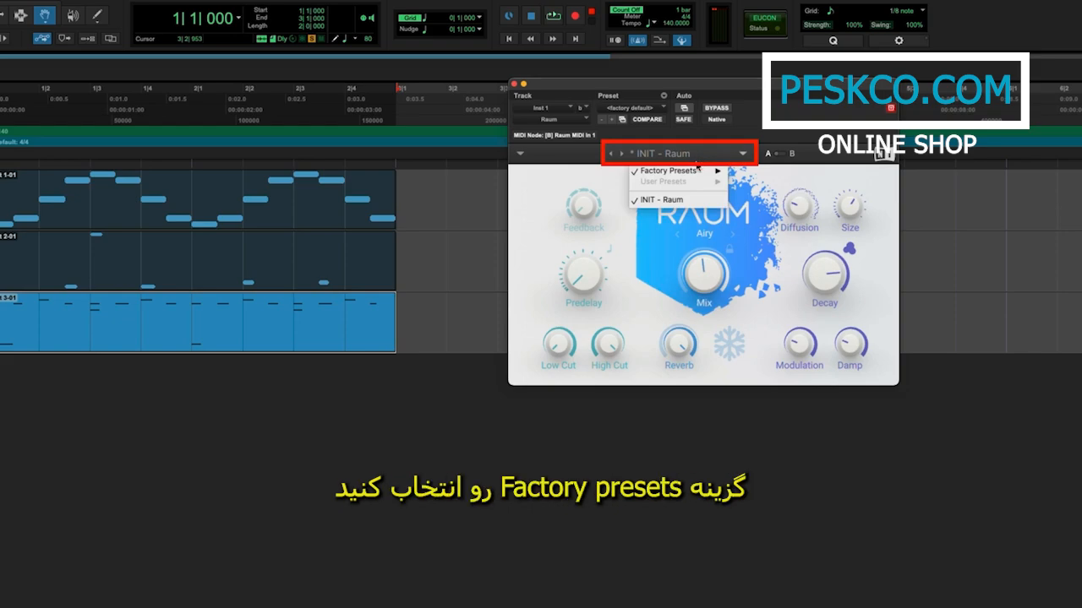
mouse_move(698, 172)
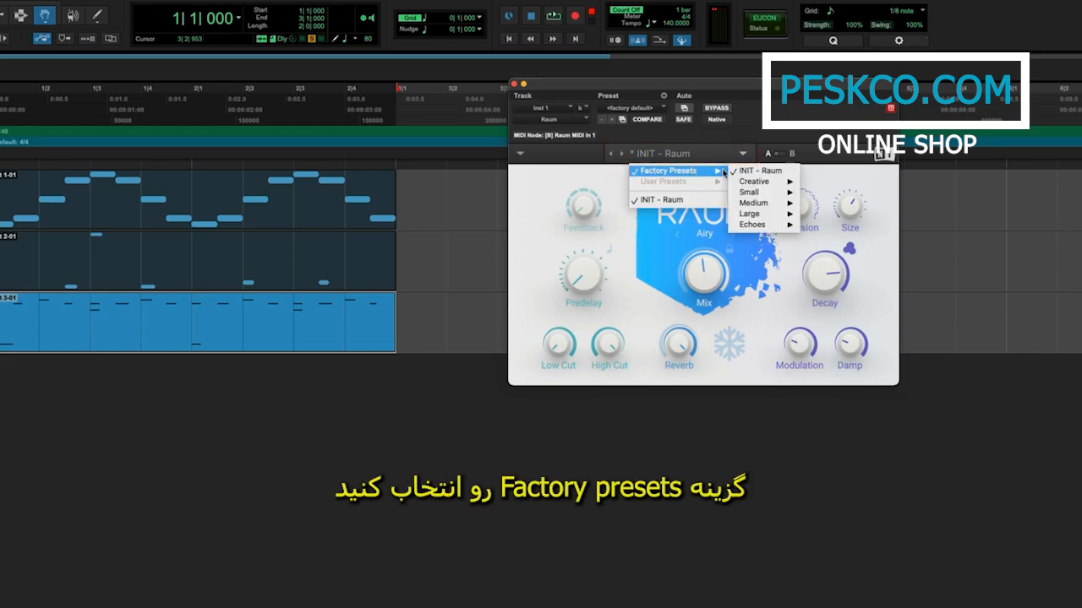
mouse_move(771, 182)
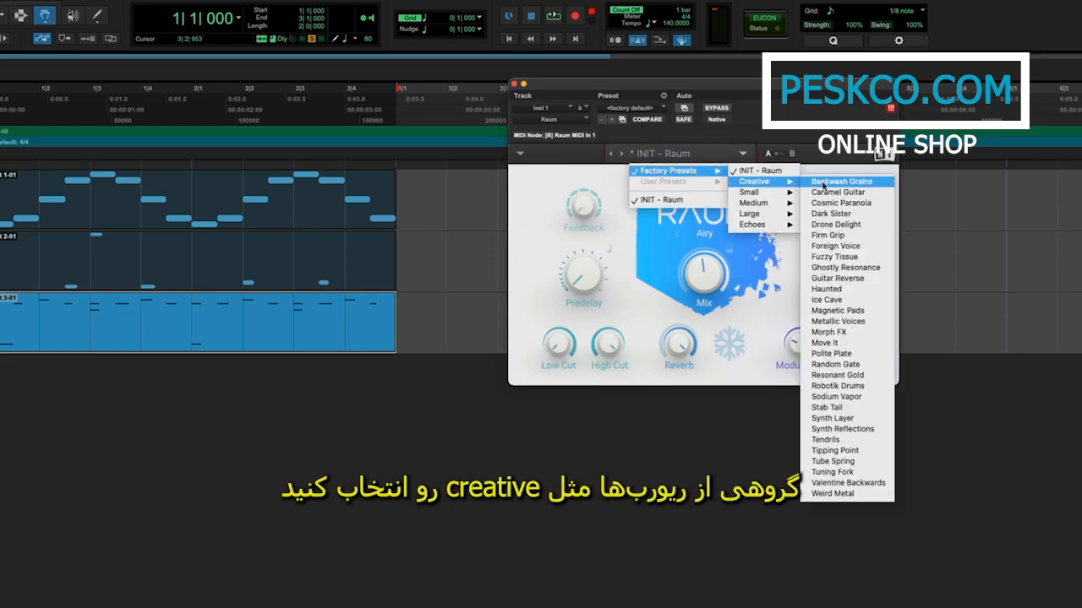
click(860, 312)
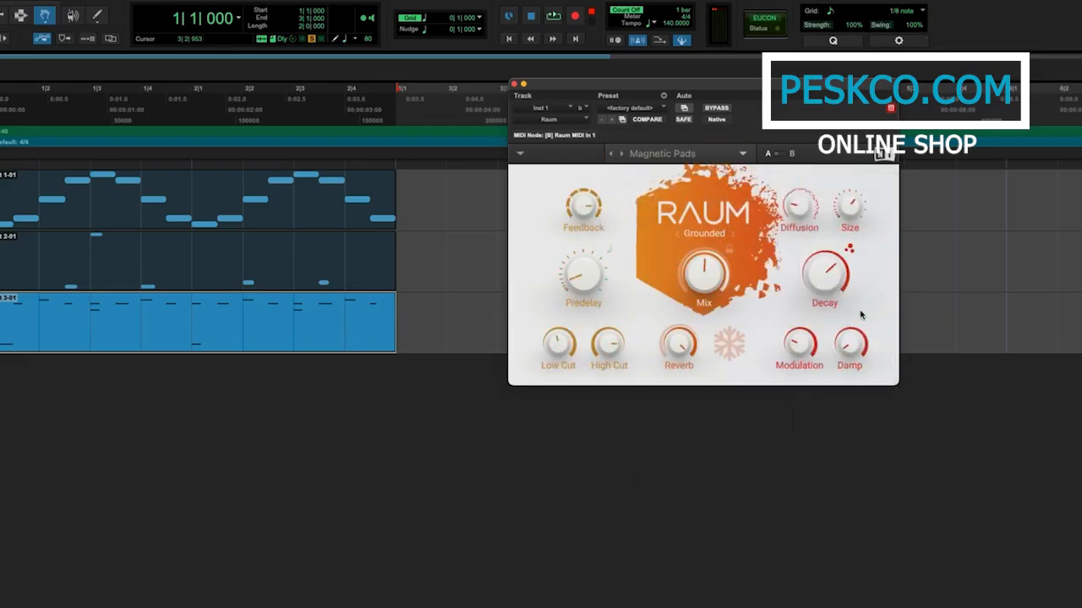
Set Raum's Mix to 59.5 % and its Size to 58.5 % during playback, and stop the session.
key(space)
drag(705, 275, 711, 249)
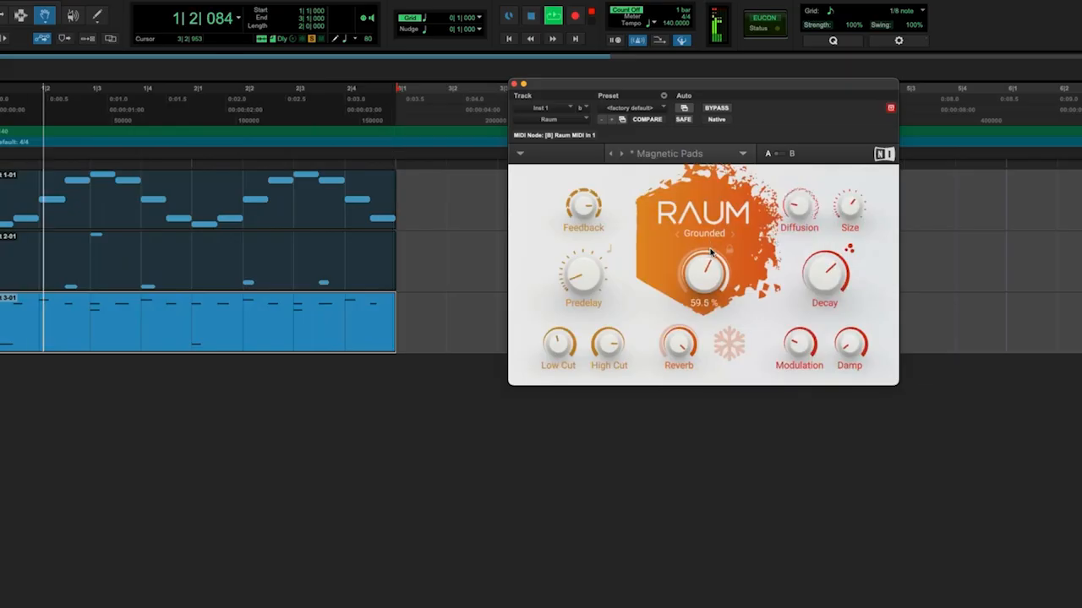
drag(850, 210, 851, 220)
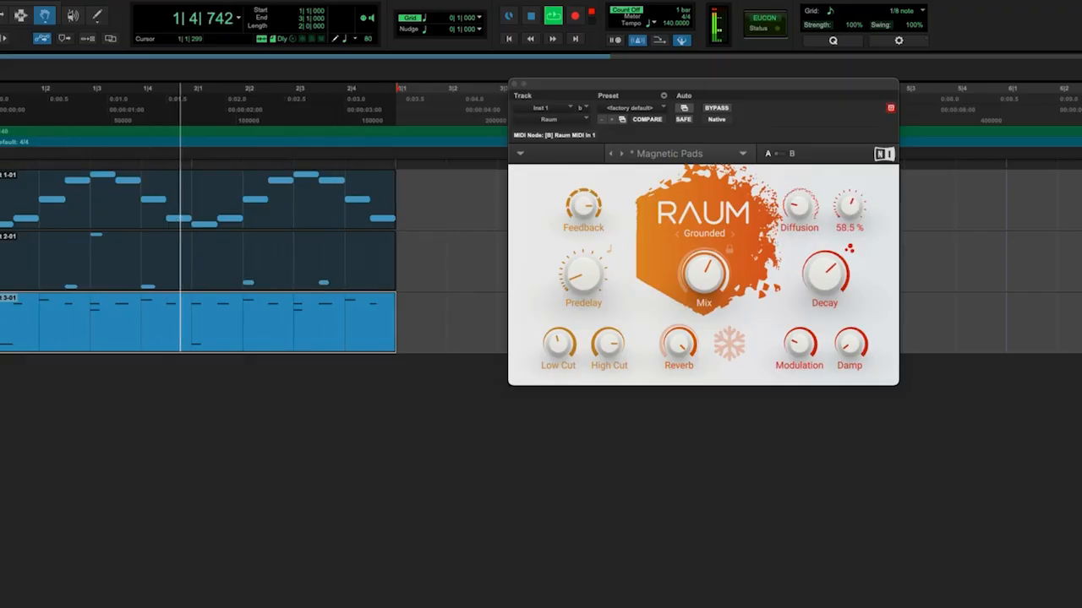
key(space)
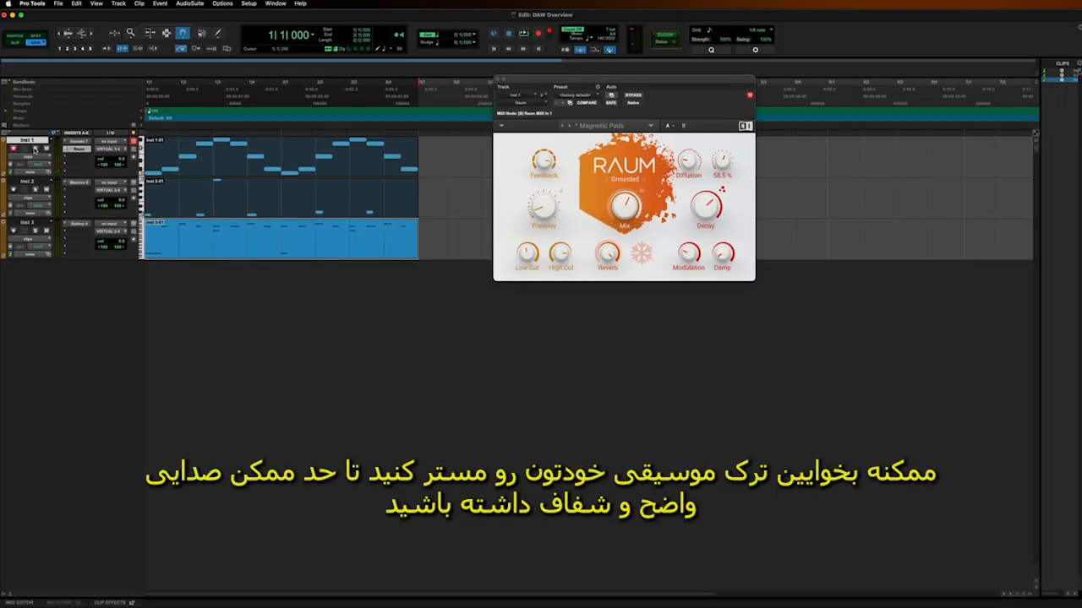
Close the Raum window and create one new stereo Master Fader track.
click(497, 78)
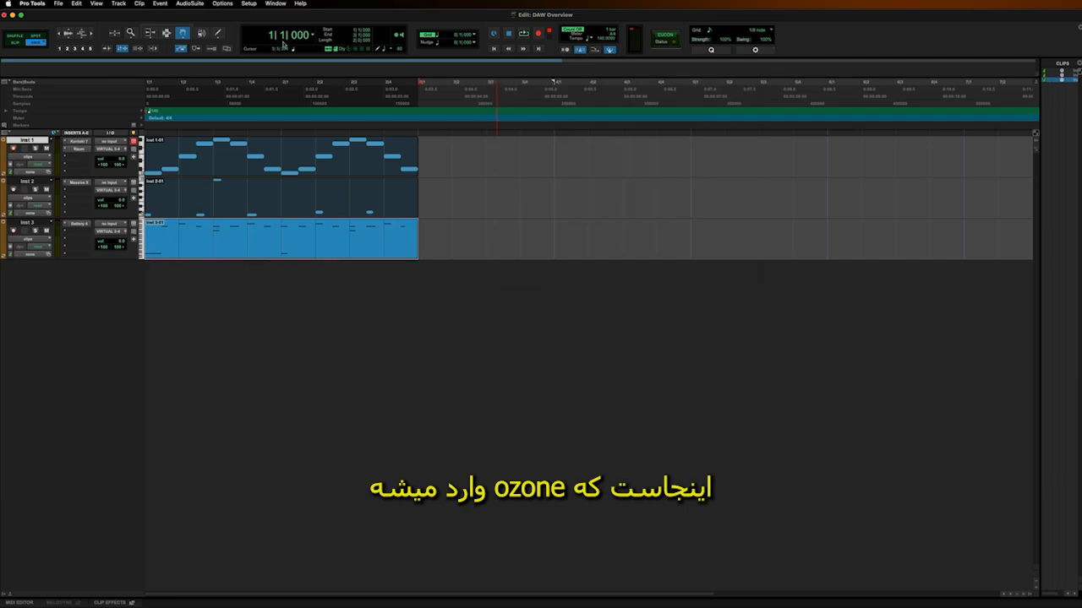
click(118, 4)
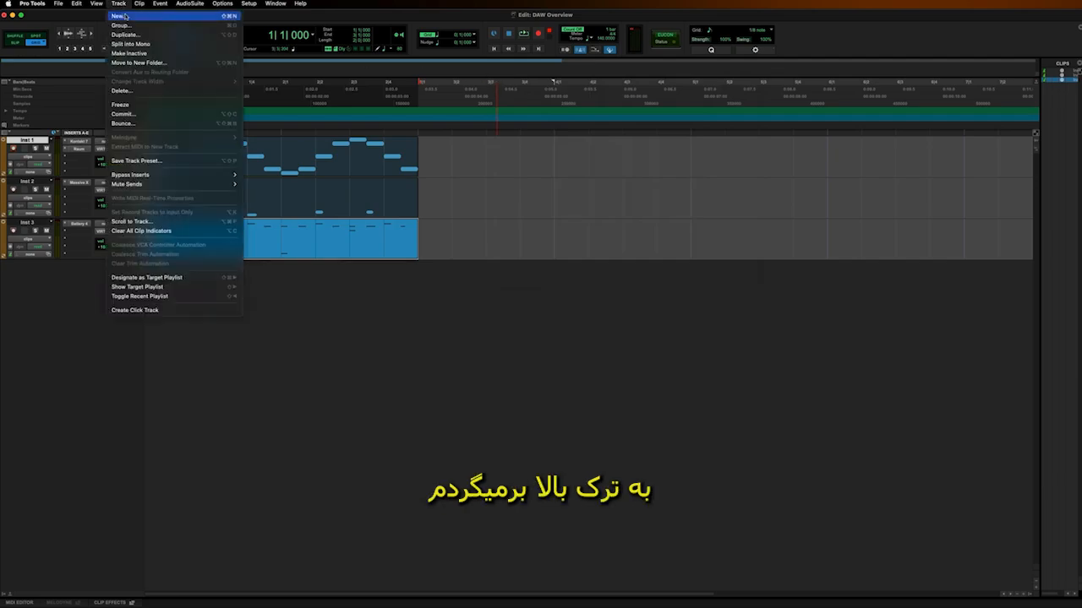
click(123, 17)
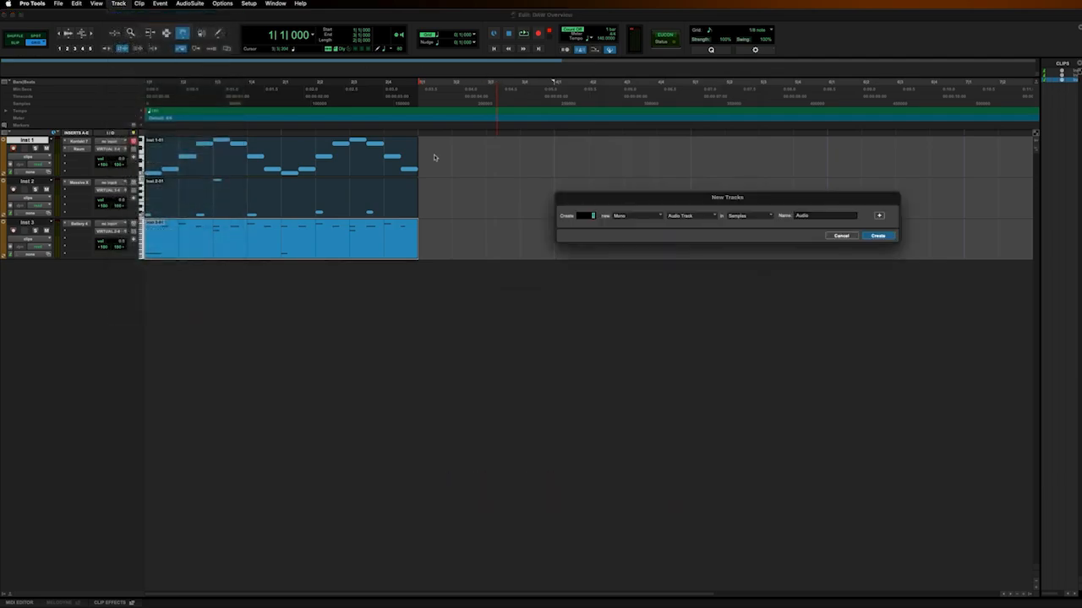
click(622, 213)
click(632, 226)
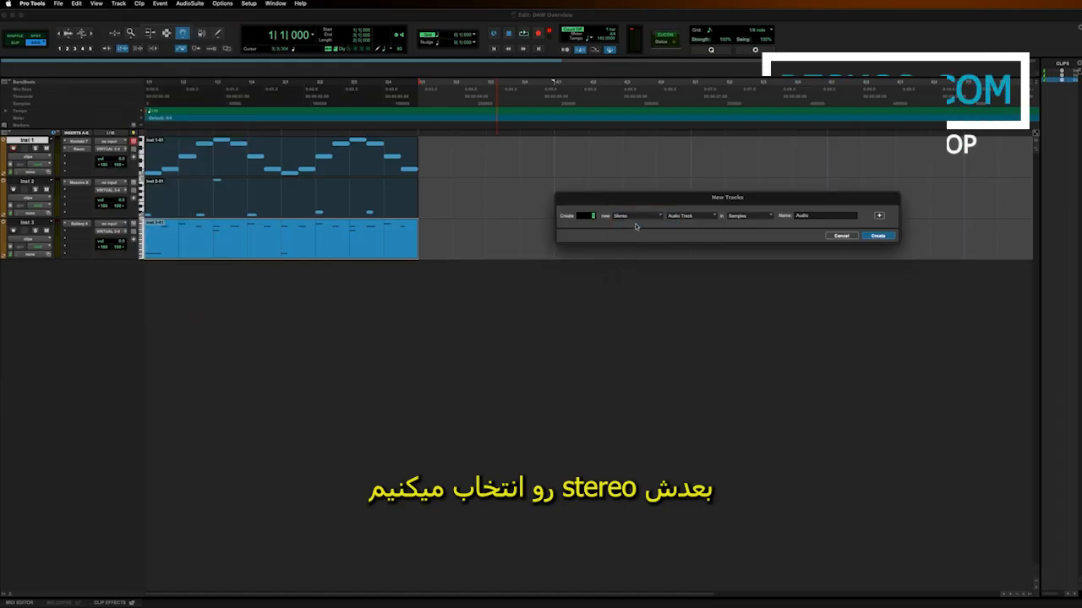
click(684, 216)
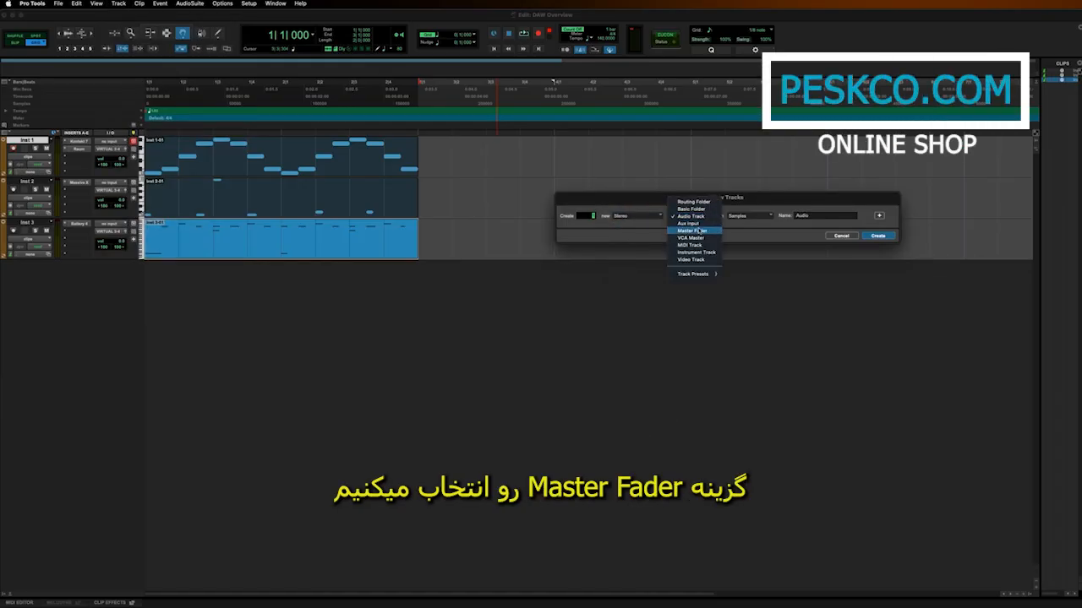
click(699, 231)
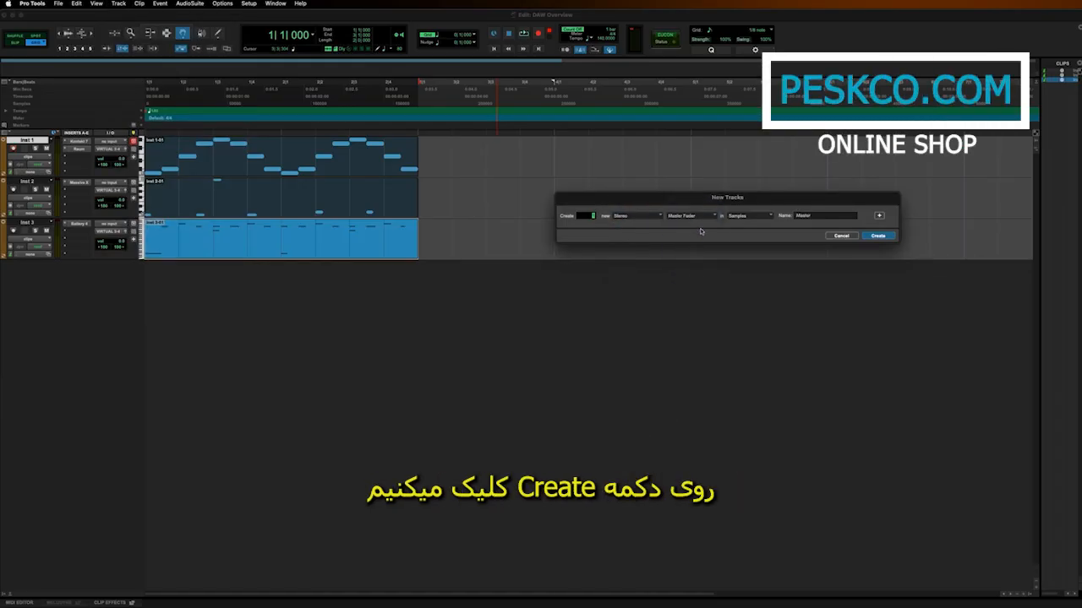
click(878, 236)
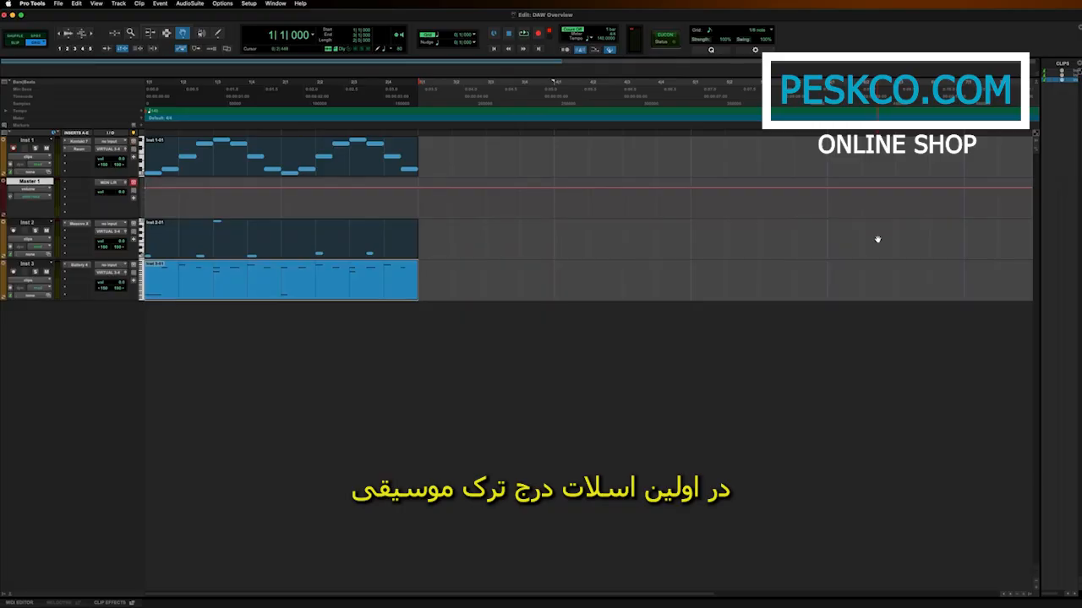
Insert the stereo Ozone 11 multichannel plug-in on the Master 1 track.
click(82, 183)
mouse_move(106, 183)
mouse_move(157, 185)
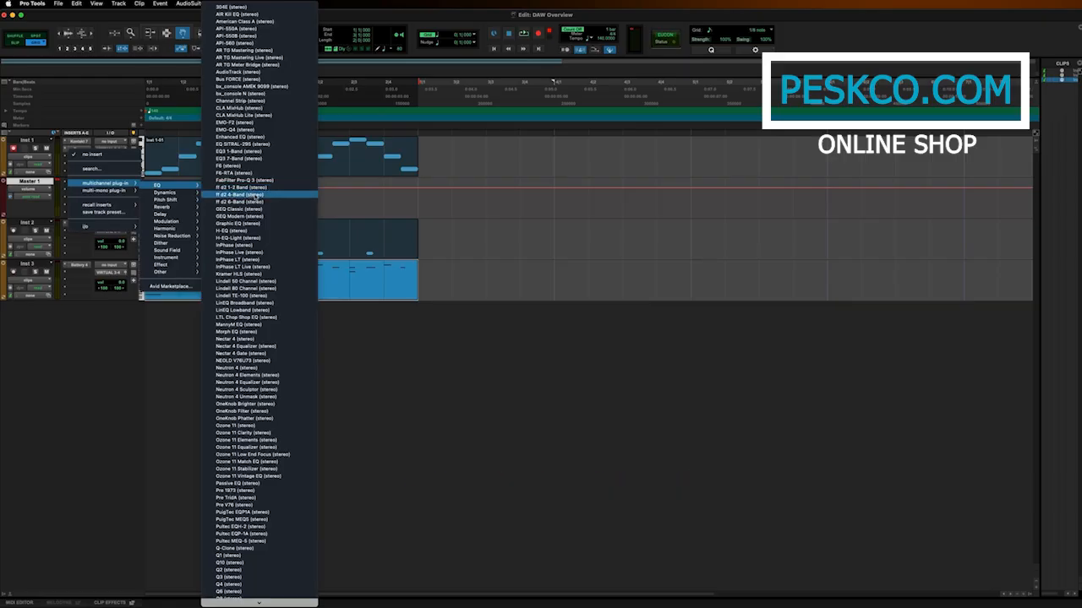
click(251, 428)
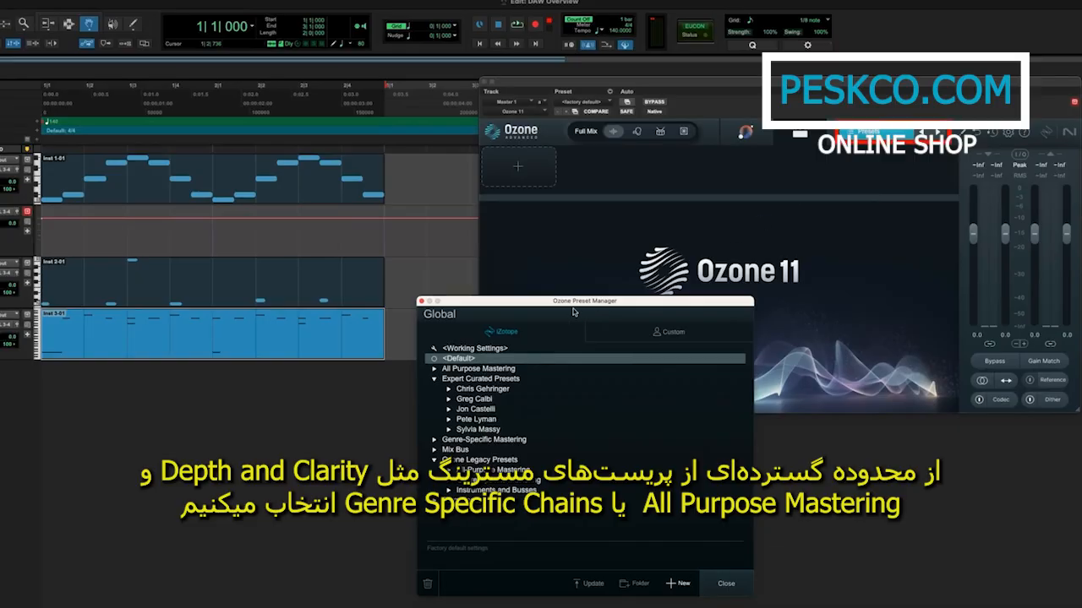
Load Ozone's Depth and Clarity preset from All Purpose Mastering, check the Genre-Specific Mastering group, and close the preset manager.
click(435, 369)
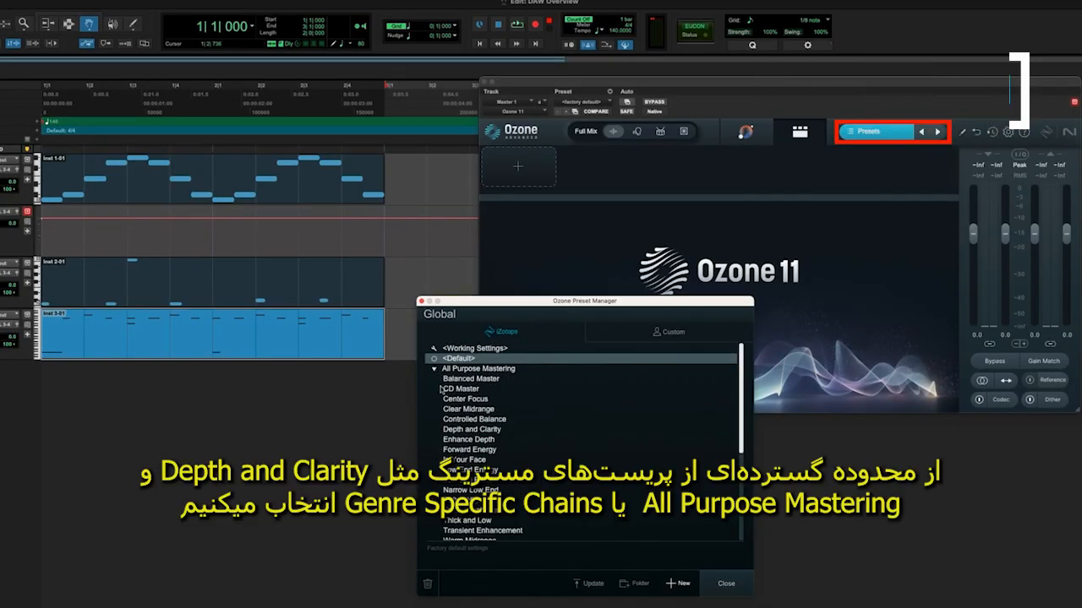
click(458, 430)
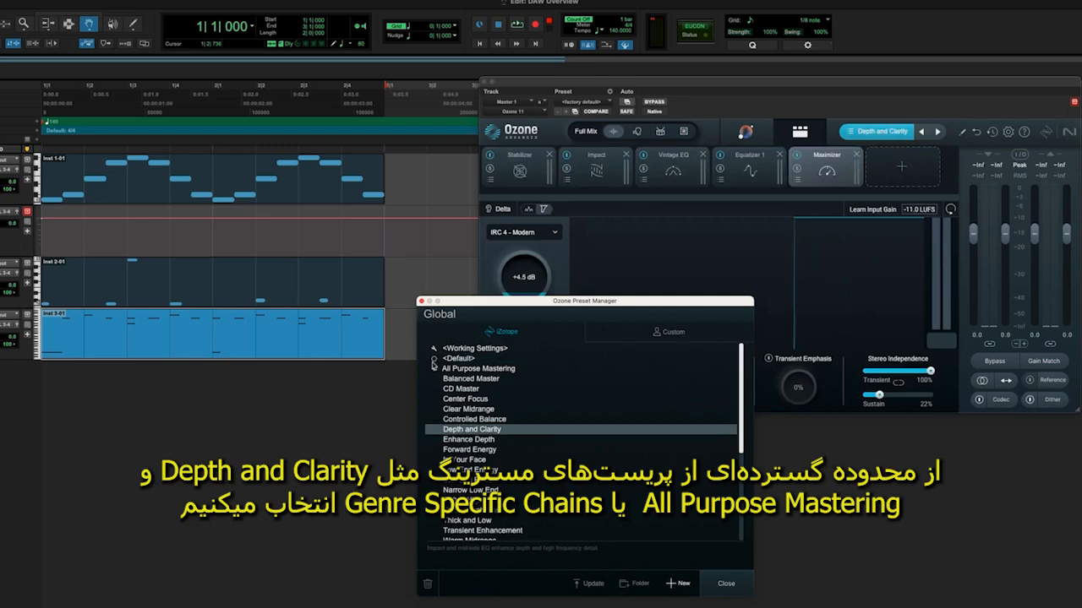
click(435, 369)
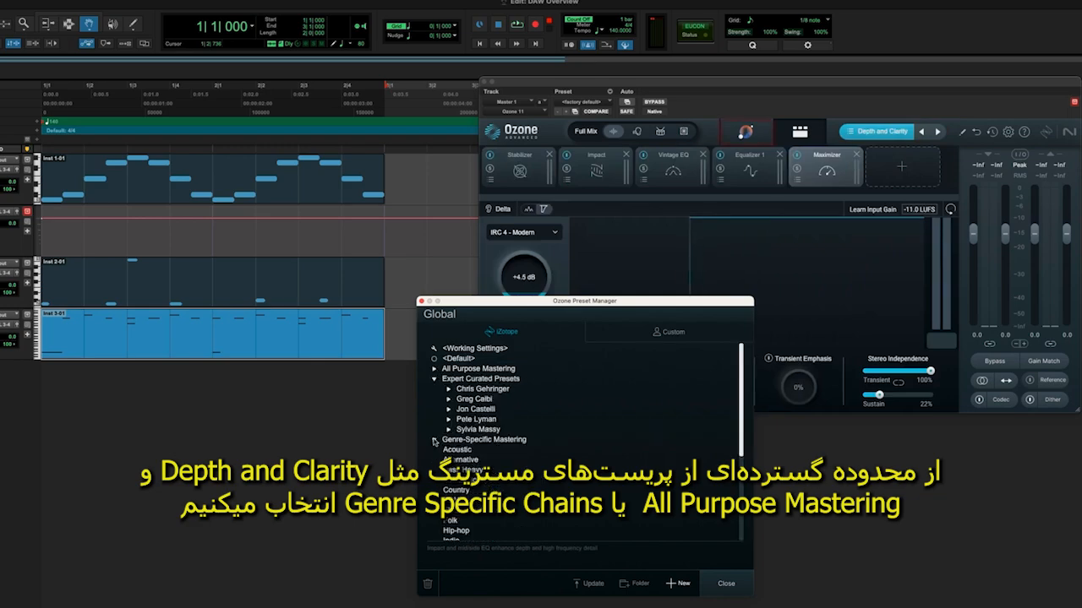
click(434, 440)
click(434, 440)
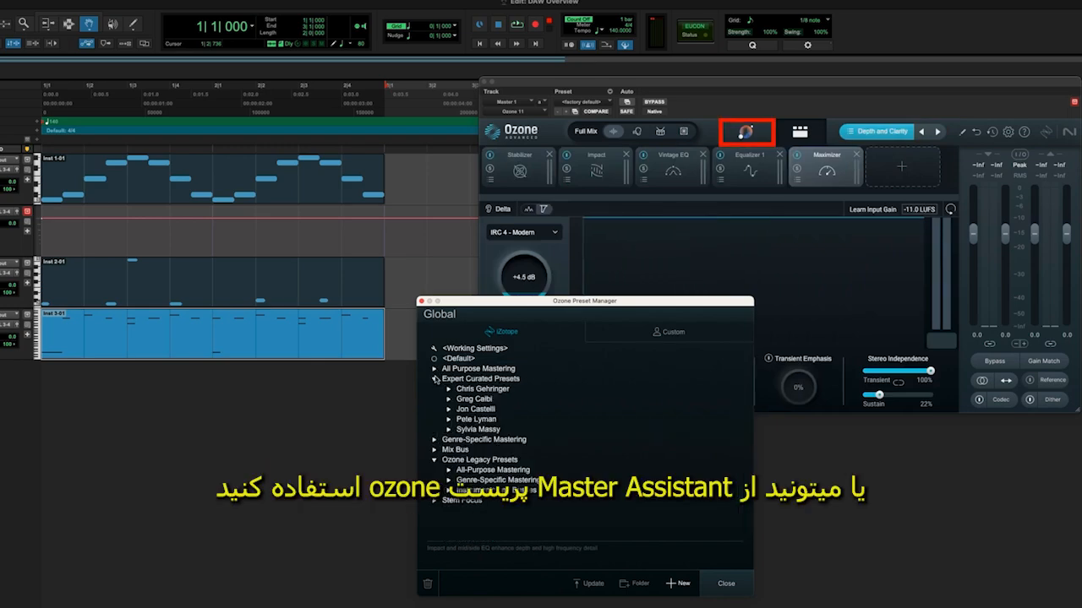
click(435, 379)
click(421, 301)
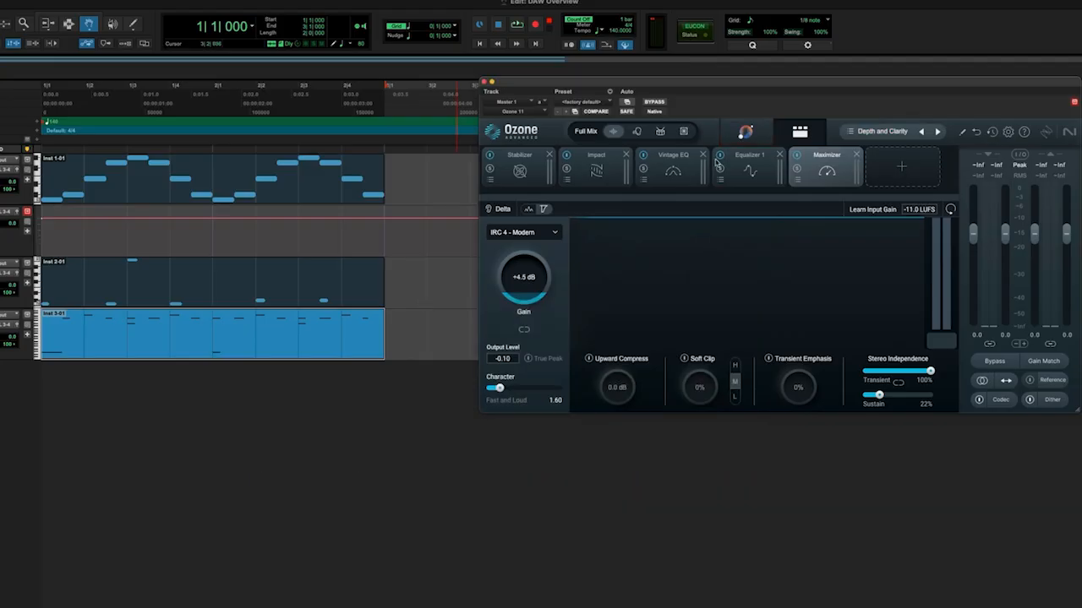
Run Ozone's Master Assistant during playback, try the Pop and Hip-hop/Rap targets, and settle on the EDM target.
click(746, 135)
key(space)
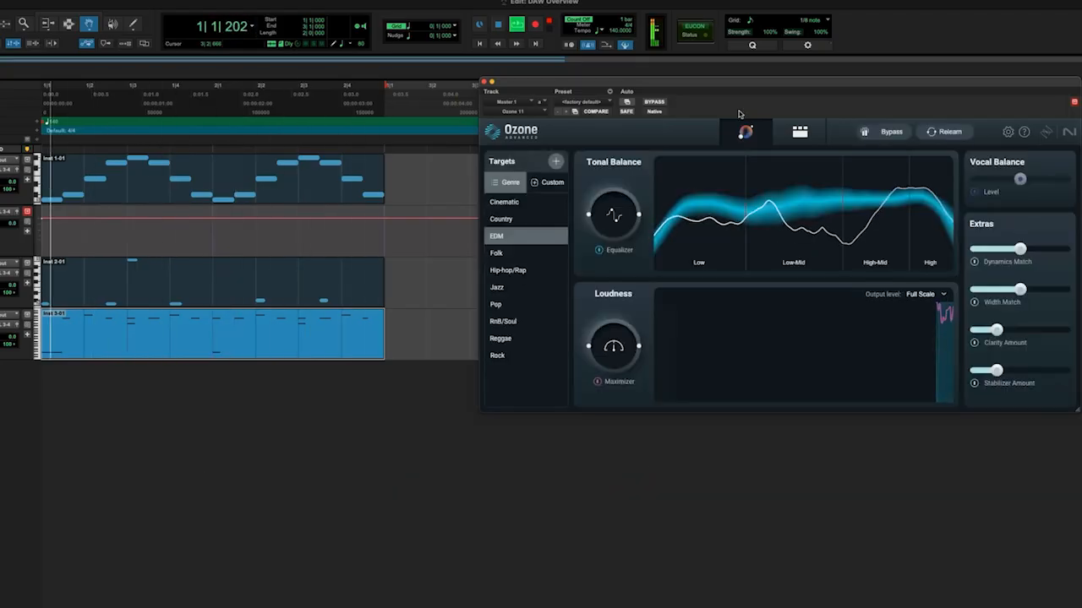
click(496, 304)
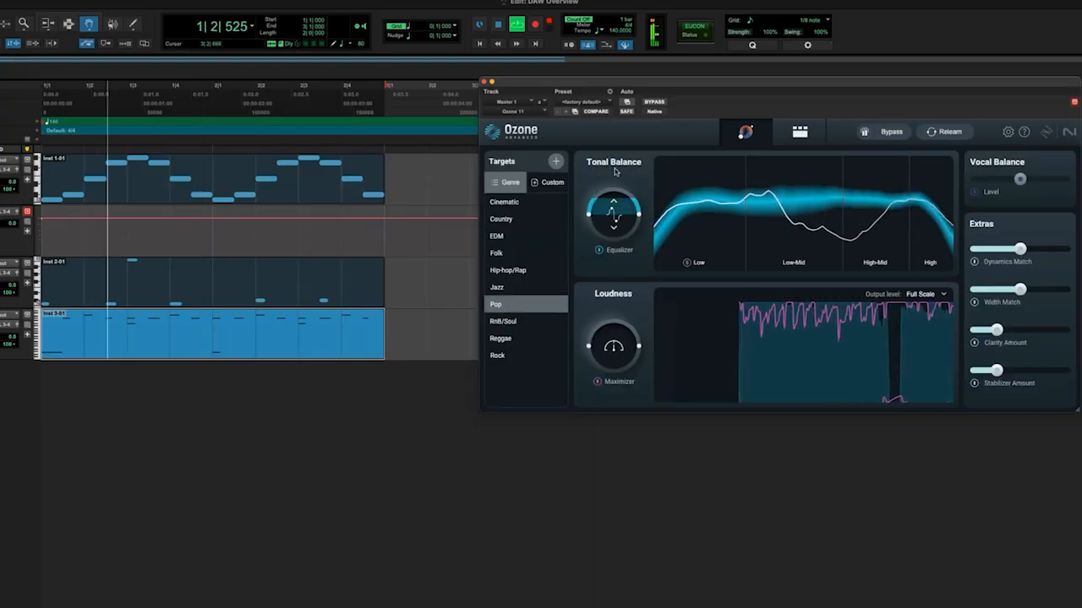
click(509, 271)
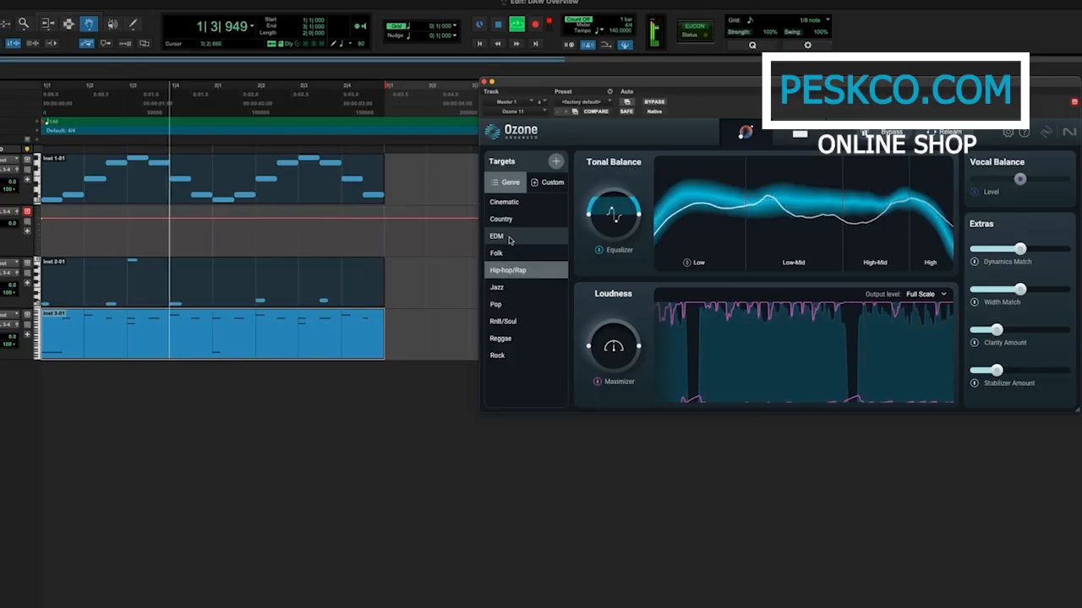
click(499, 236)
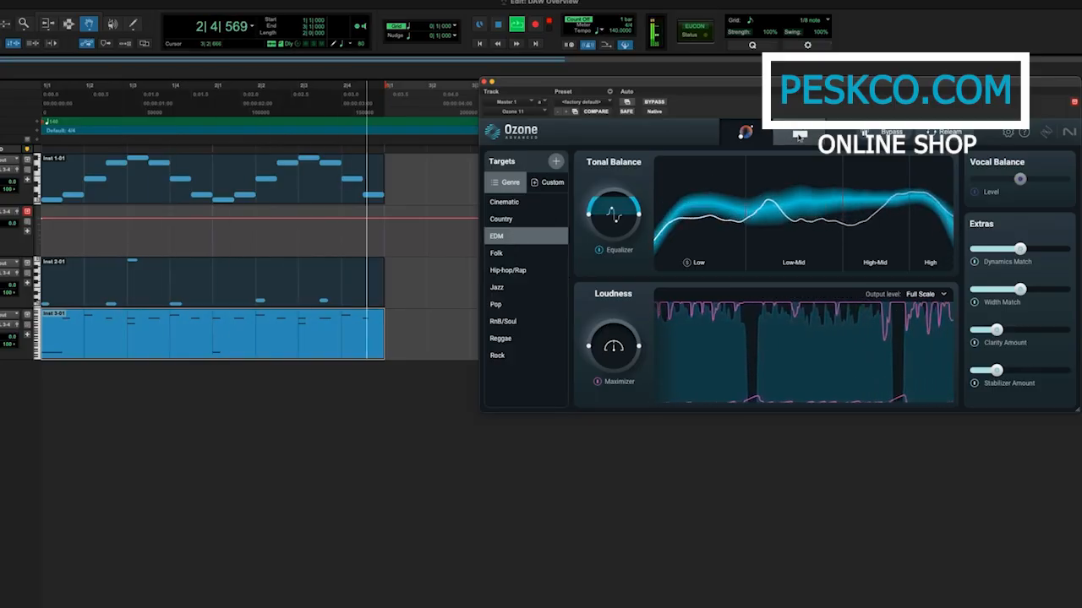
Review the Imager, Clarity and Stabilizer modules in Ozone's detailed view during playback, and return to the Master Assistant view.
click(800, 133)
click(699, 163)
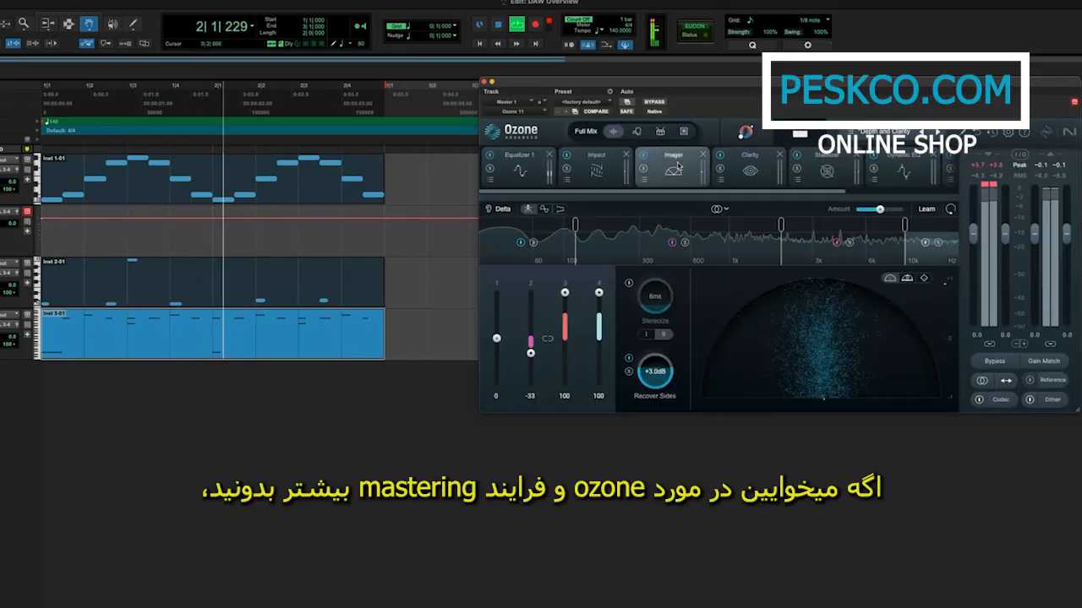
click(740, 169)
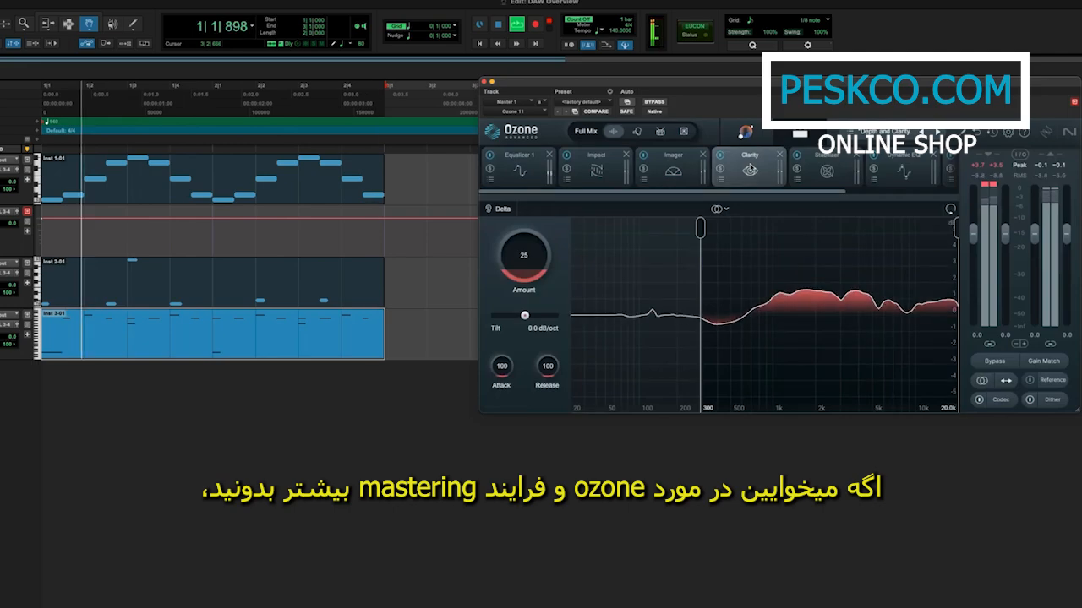
click(831, 171)
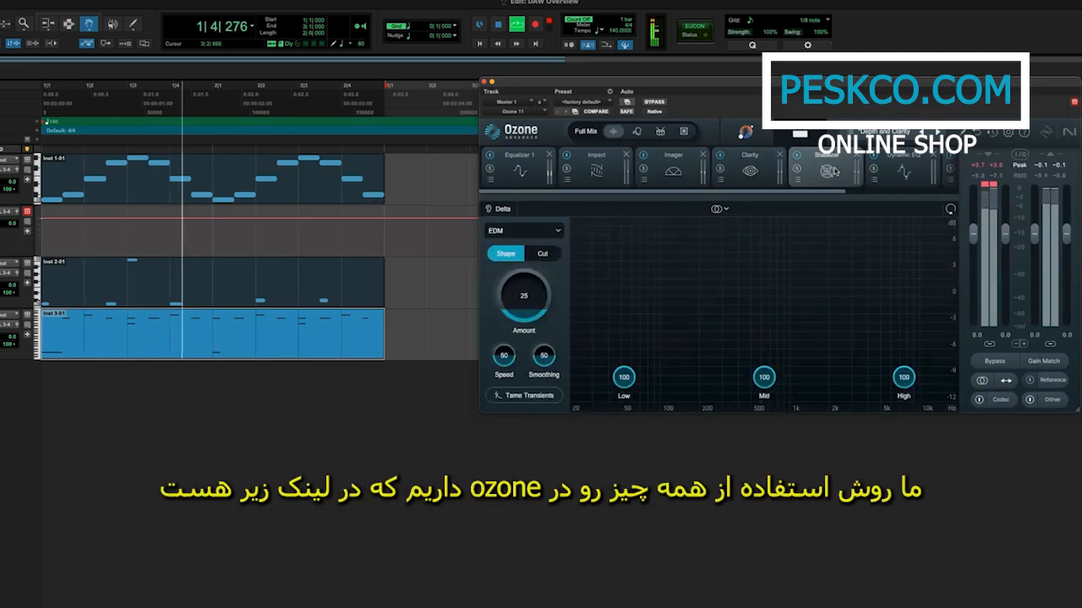
click(747, 136)
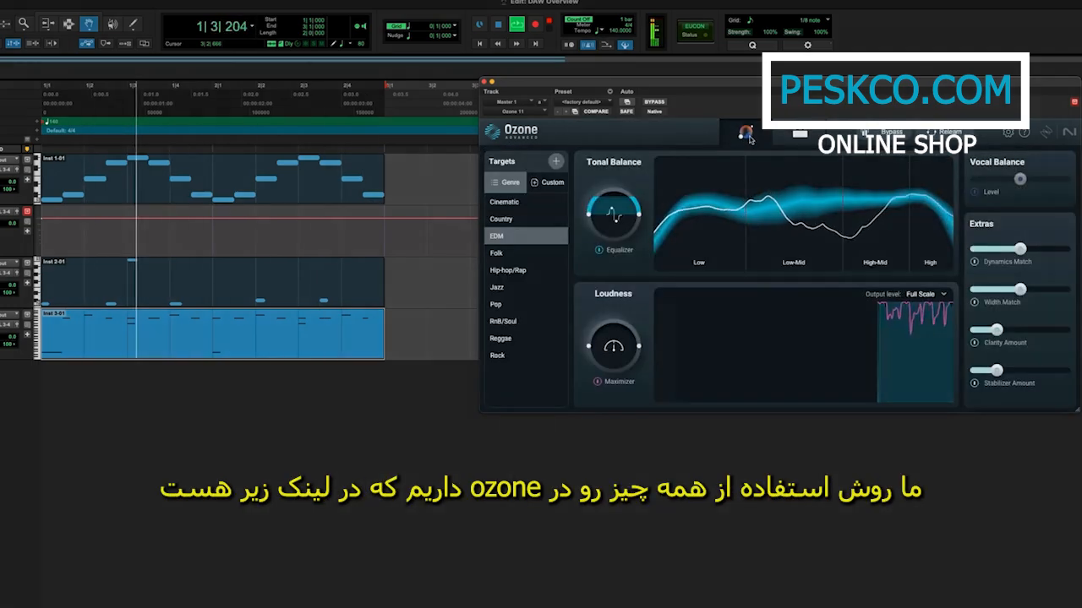